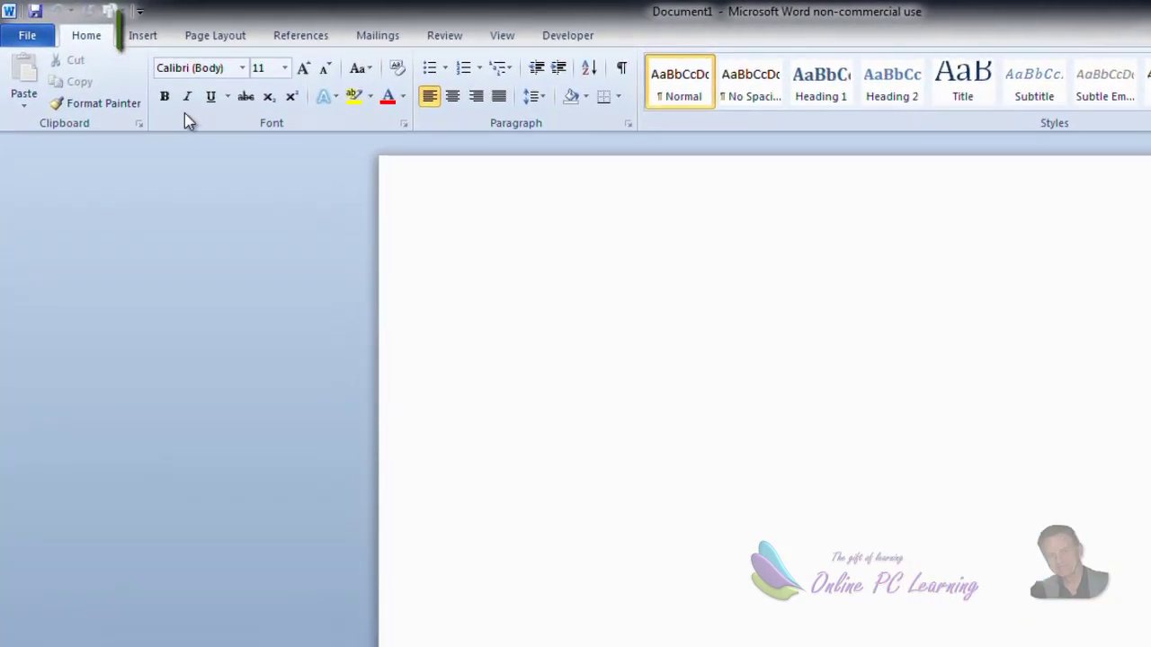
Step: Insert a table with two columns and four rows into the blank document
{"action": "left_click", "coordinate": [148, 36]}
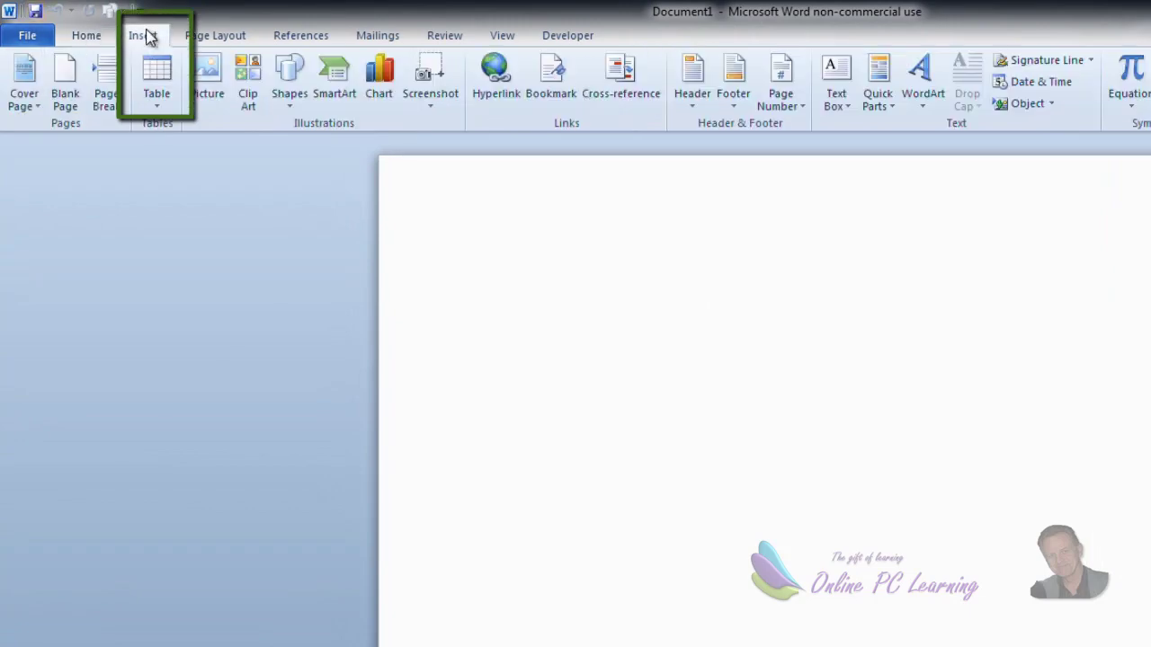
{"action": "left_click", "coordinate": [161, 97]}
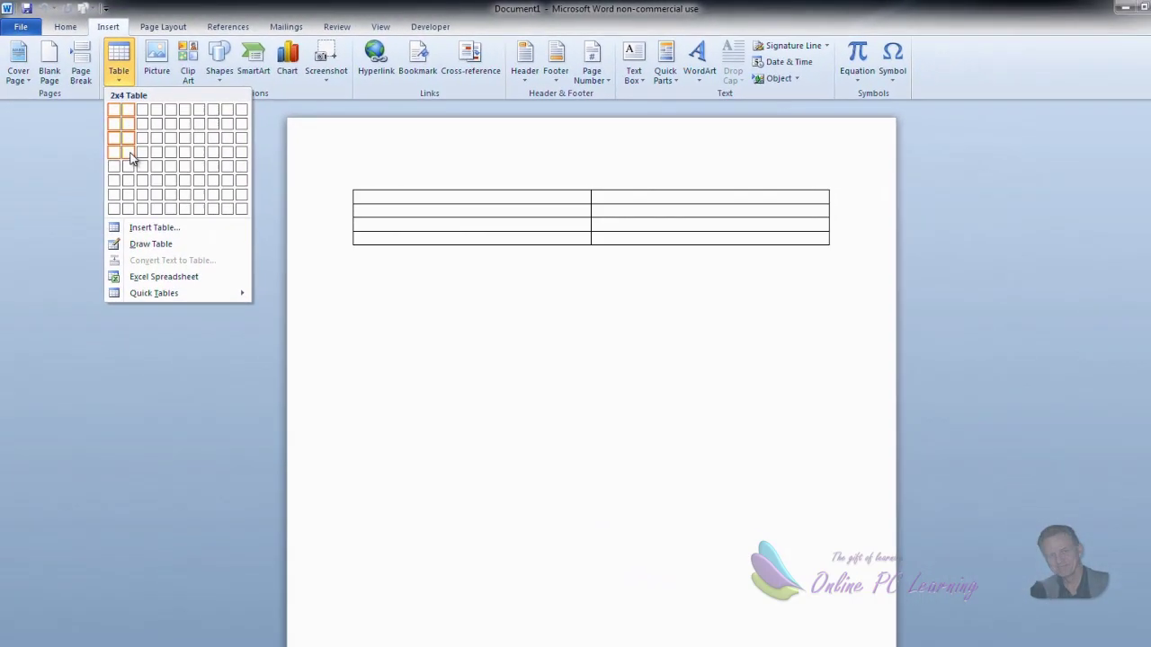
{"action": "left_click", "coordinate": [136, 150]}
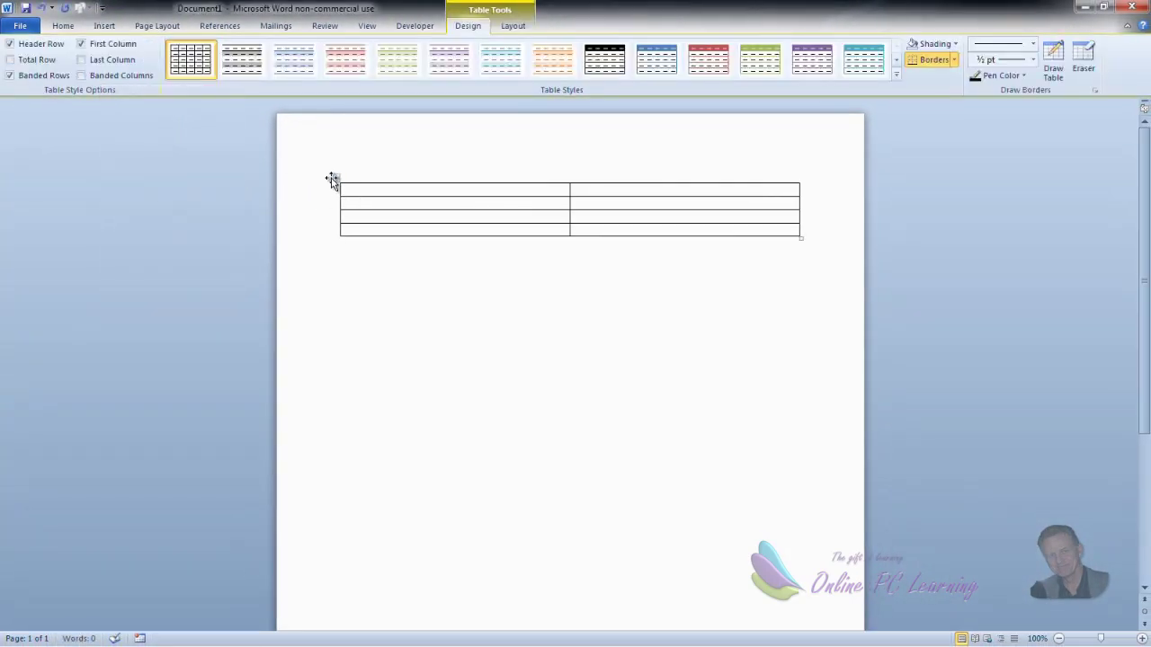
Step: Set all cells of the table to a height of 5.5 cm and a width of 9 cm
{"action": "left_click", "coordinate": [335, 179]}
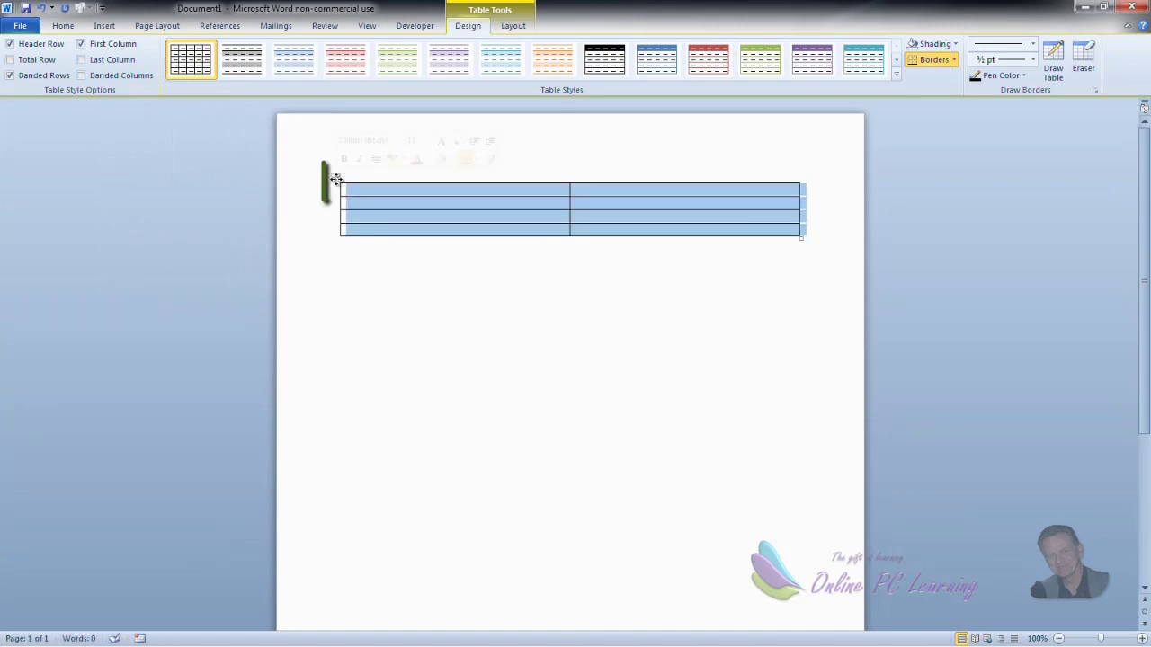
{"action": "left_click", "coordinate": [510, 26]}
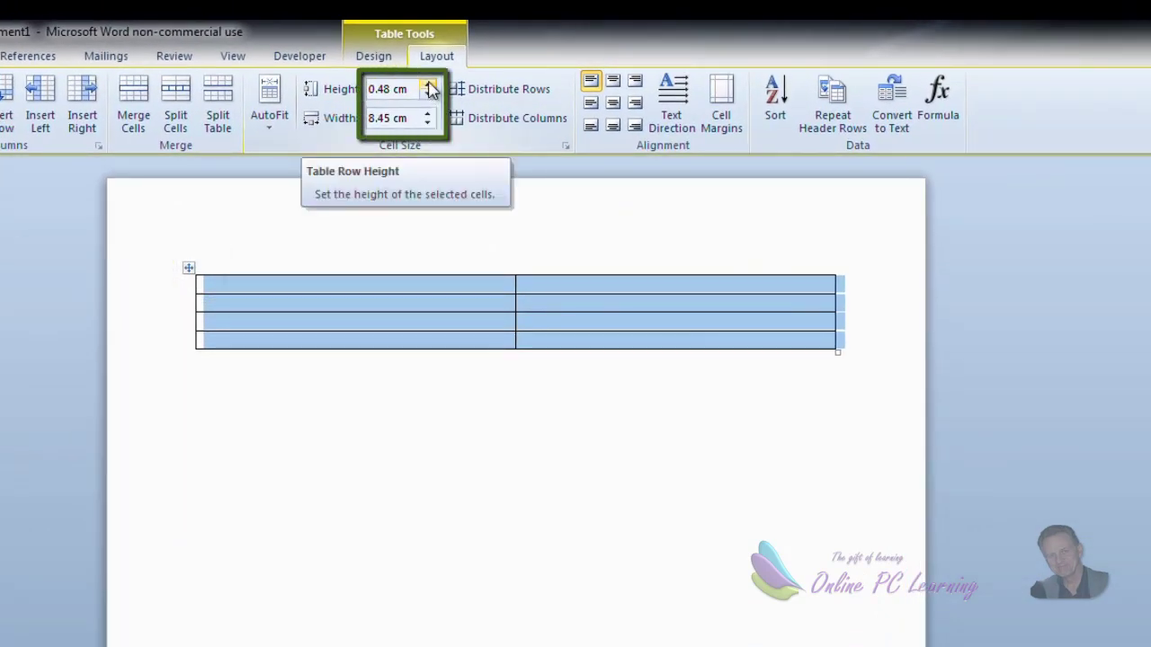
{"action": "left_click_drag", "start_coordinate": [430, 87], "coordinate": [431, 99]}
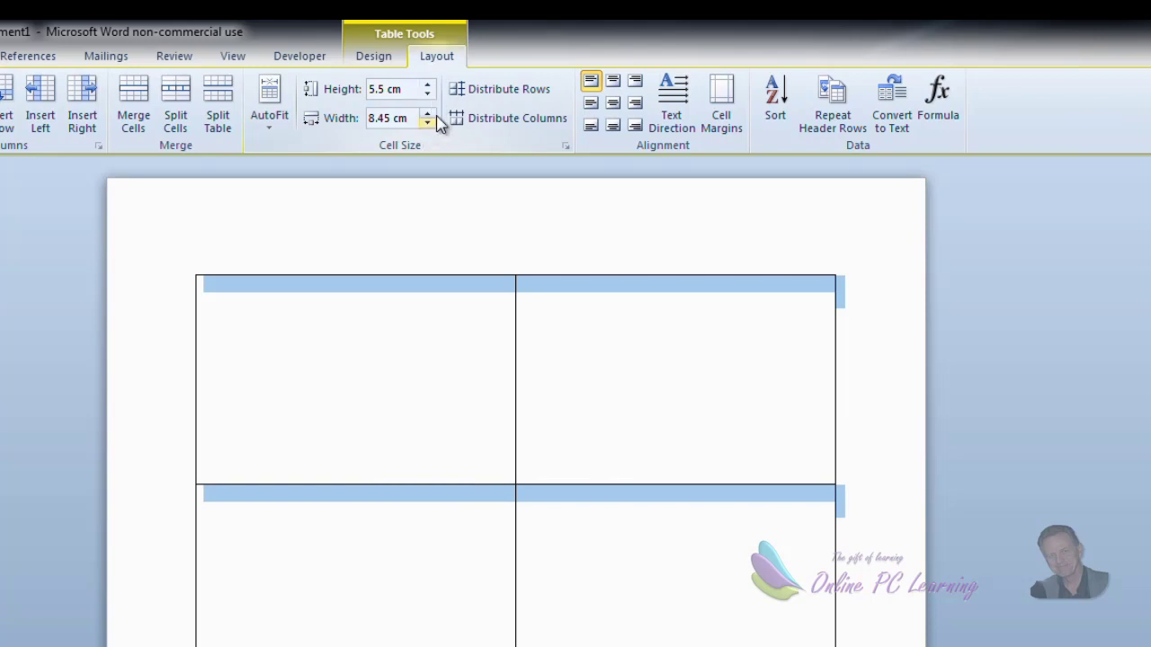
{"action": "left_click", "coordinate": [429, 115]}
{"action": "left_click_drag", "start_coordinate": [430, 115], "coordinate": [431, 115]}
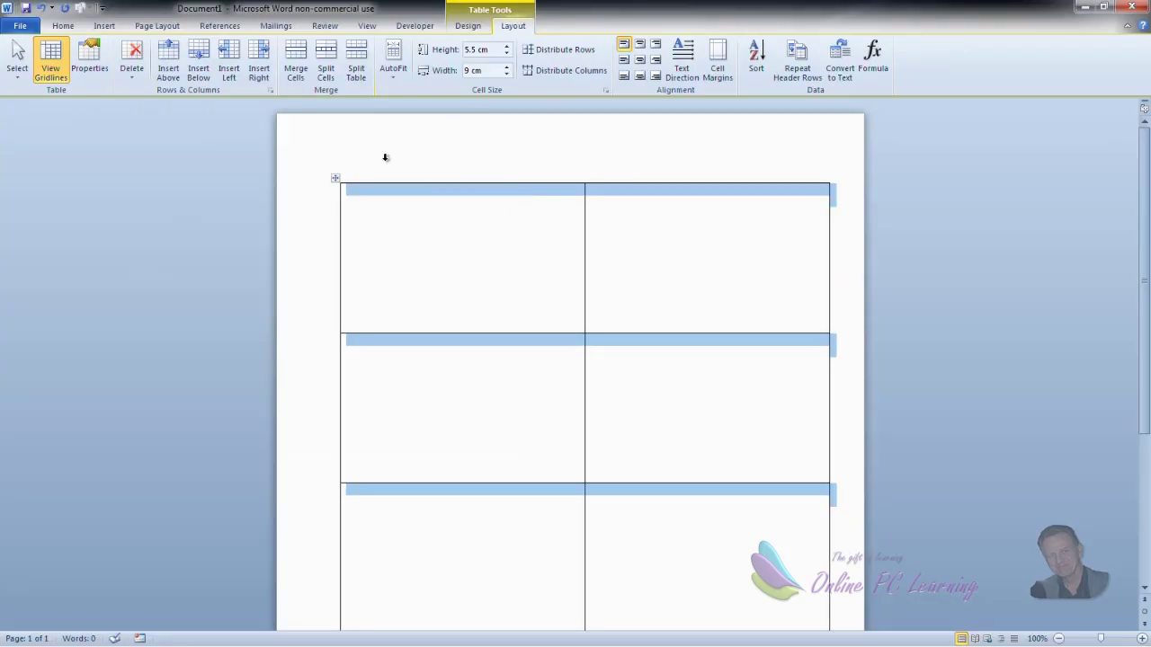
{"action": "left_click", "coordinate": [670, 197]}
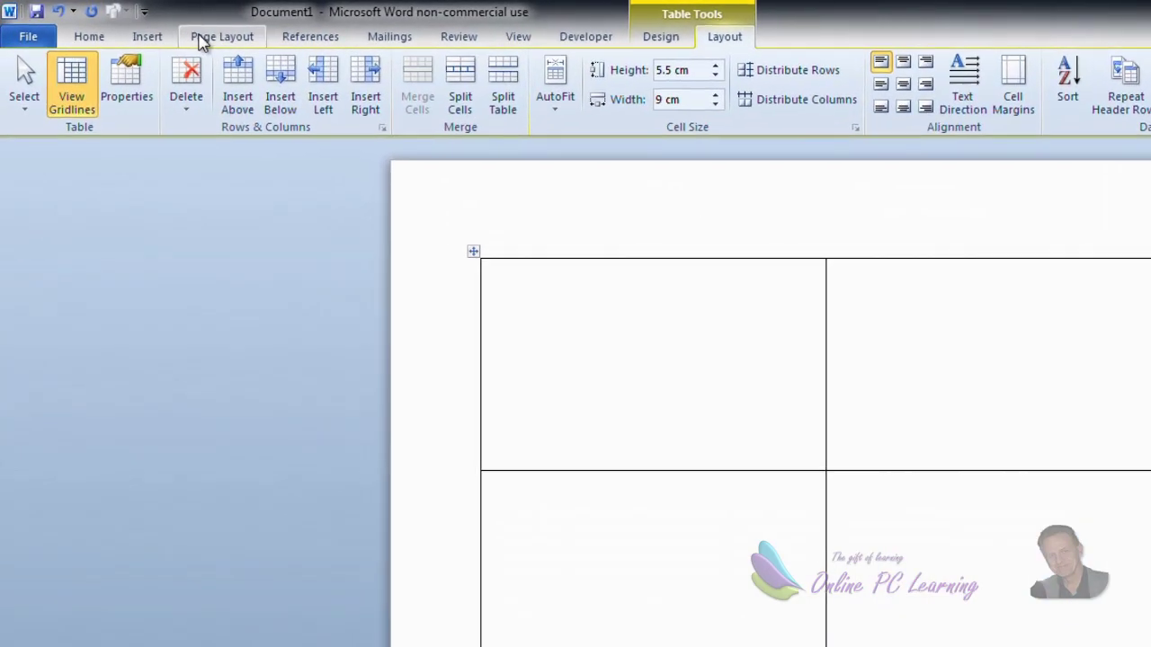
Step: Reduce the left page margin for the whole document in Page Setup to centre the table horizontally on the page
{"action": "left_click", "coordinate": [201, 42]}
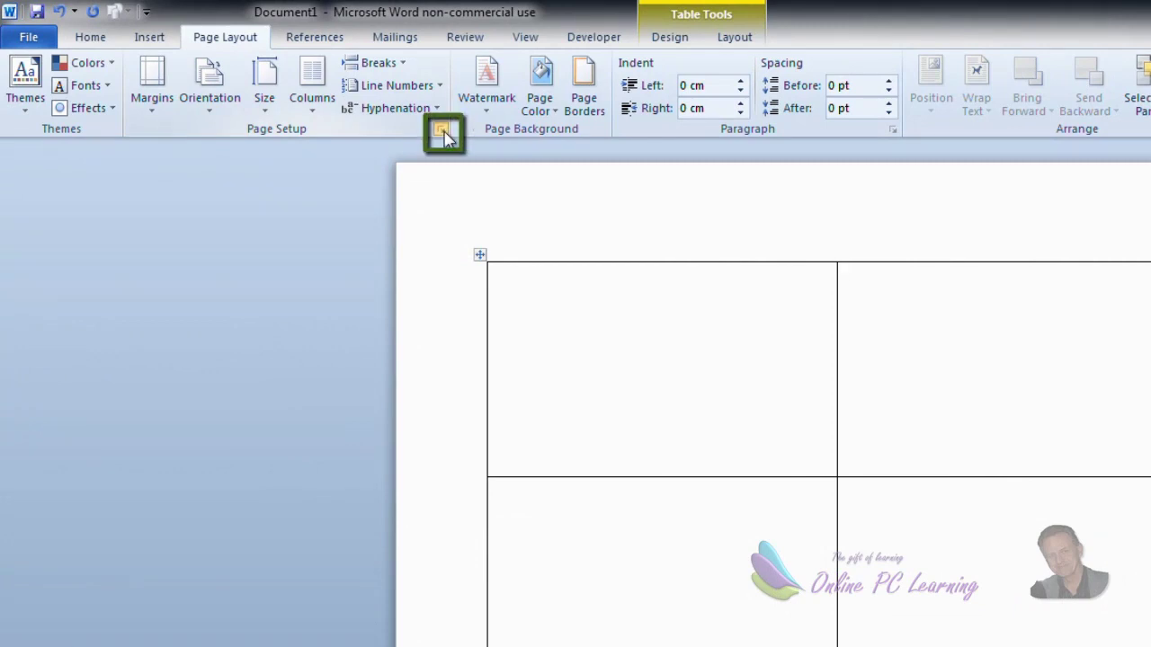
{"action": "left_click", "coordinate": [444, 133]}
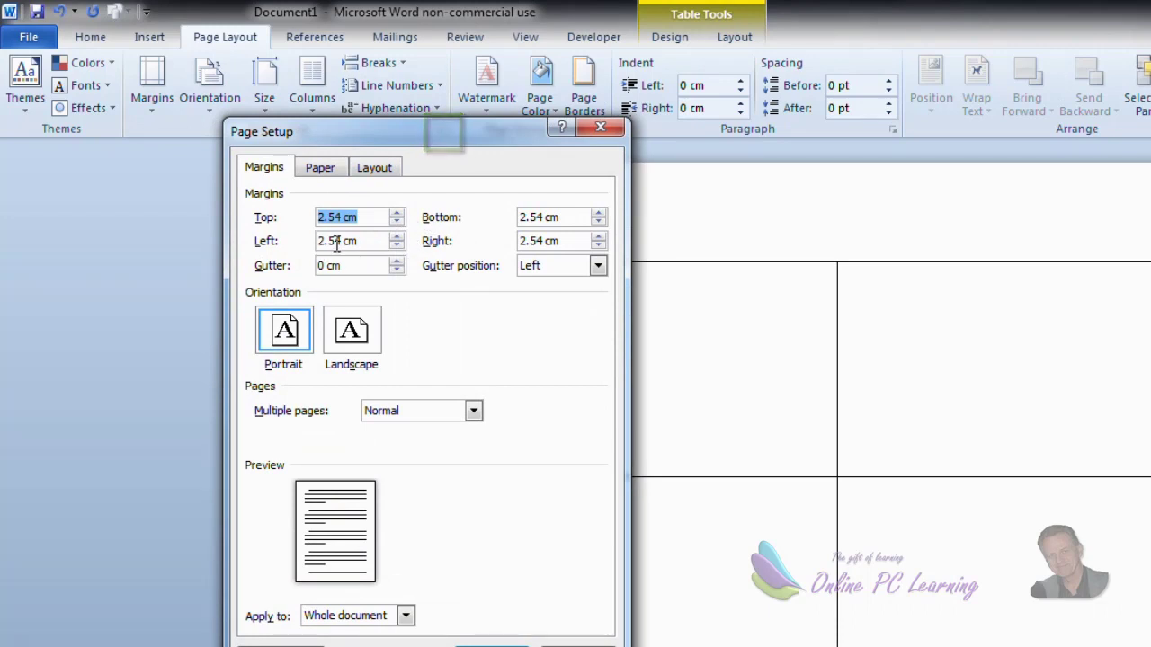
{"action": "left_click", "coordinate": [396, 246]}
{"action": "left_click", "coordinate": [396, 247]}
{"action": "left_click", "coordinate": [397, 236]}
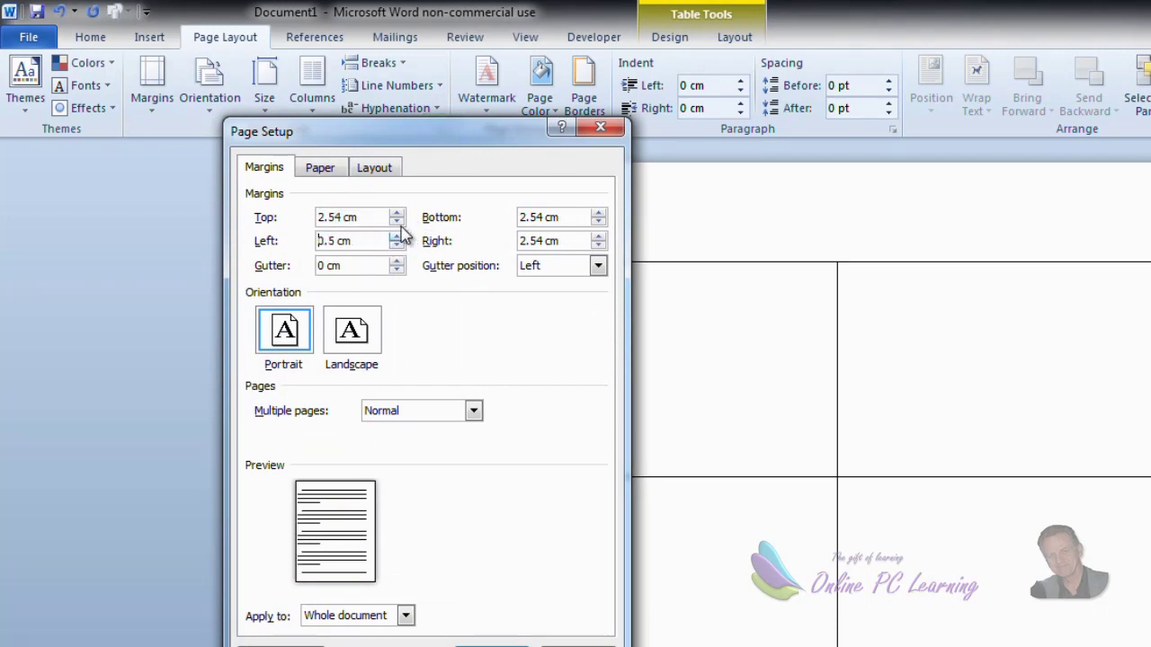
{"action": "left_click", "coordinate": [396, 237]}
{"action": "left_click", "coordinate": [396, 237]}
{"action": "key", "text": "Return"}
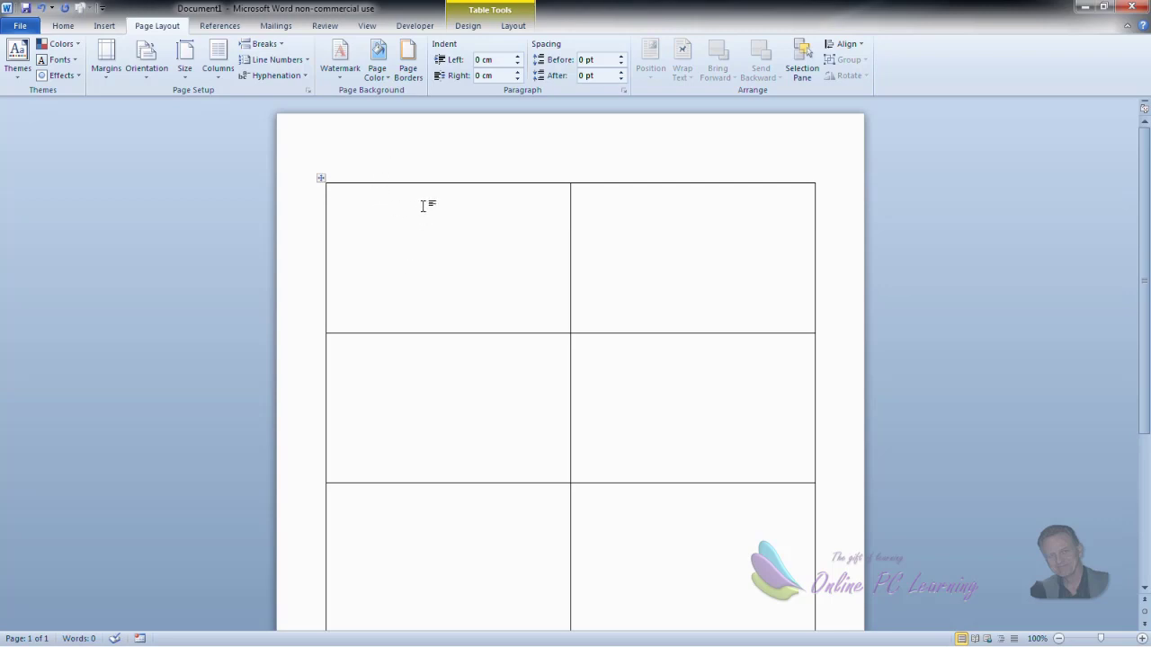
Step: In the whole table's options, set the default top and bottom cell margins to 0.2 cm
{"action": "left_click", "coordinate": [320, 178]}
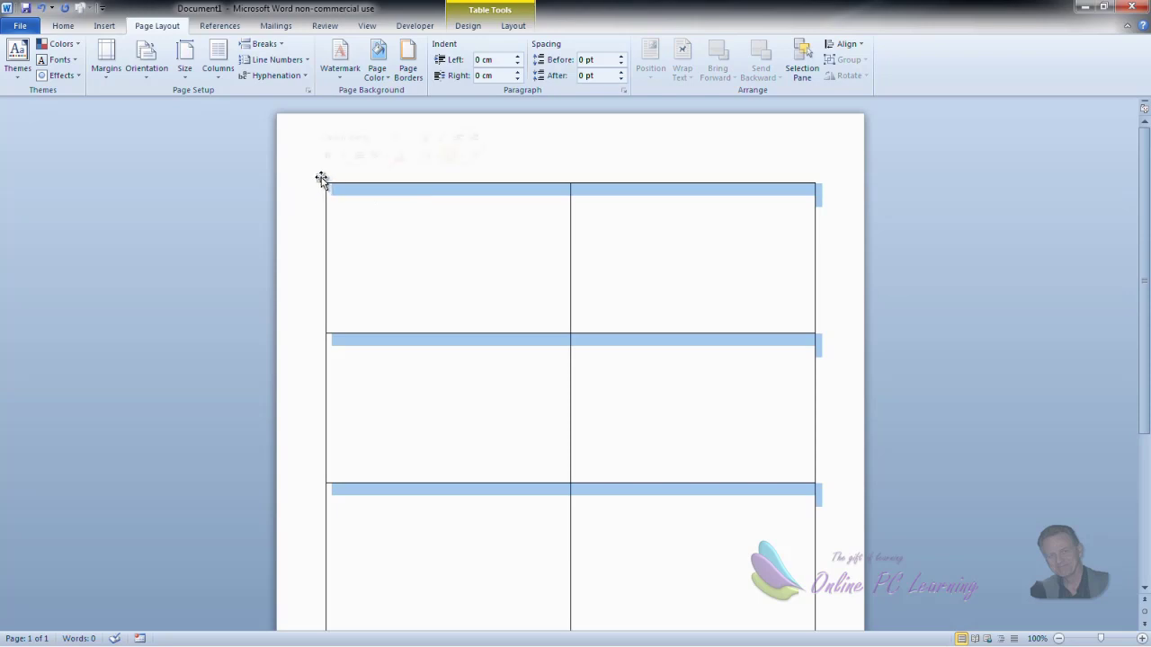
{"action": "right_click", "coordinate": [412, 195]}
{"action": "left_click", "coordinate": [499, 432]}
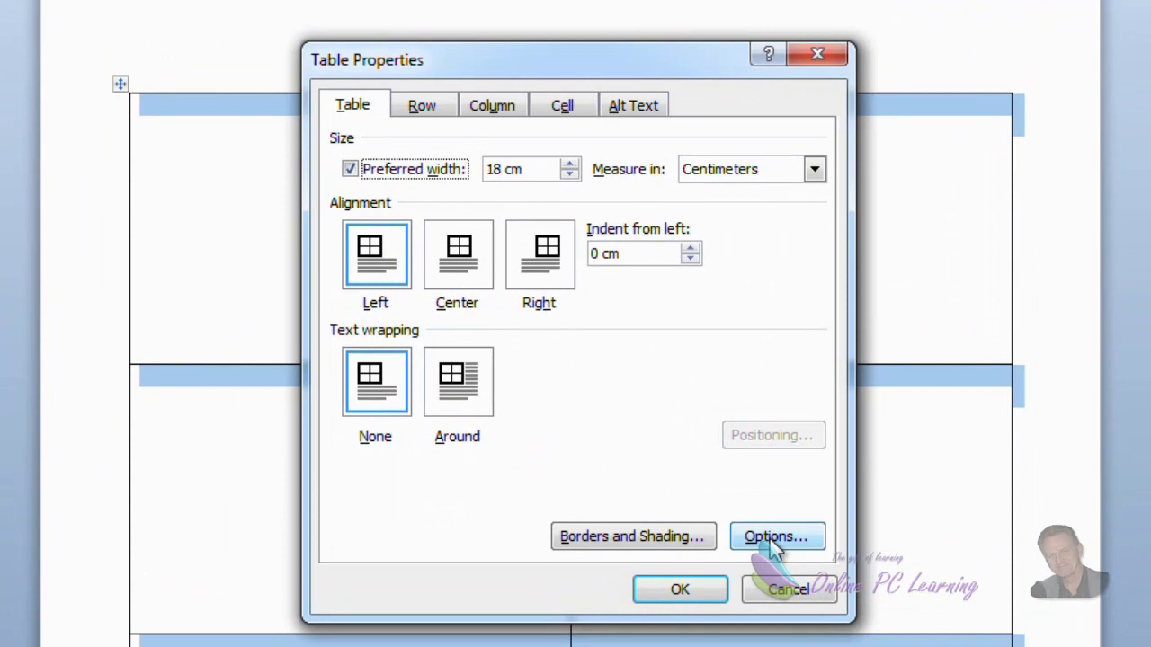
{"action": "left_click", "coordinate": [772, 543]}
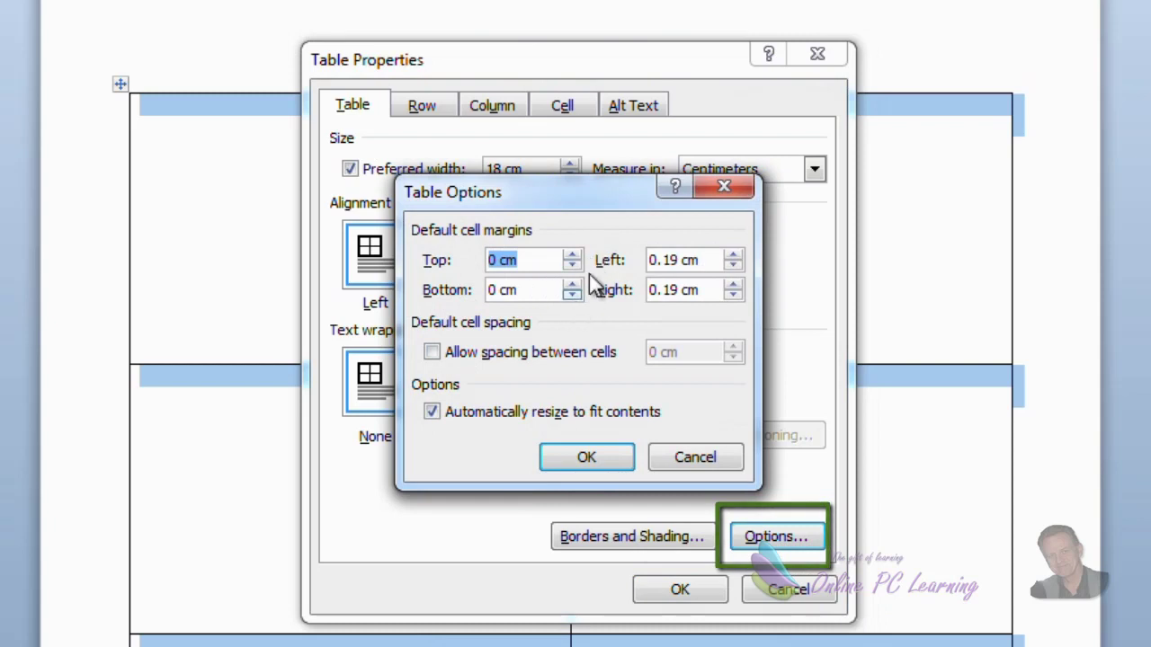
{"action": "left_click", "coordinate": [572, 256]}
{"action": "left_click", "coordinate": [572, 255]}
{"action": "left_click", "coordinate": [573, 255]}
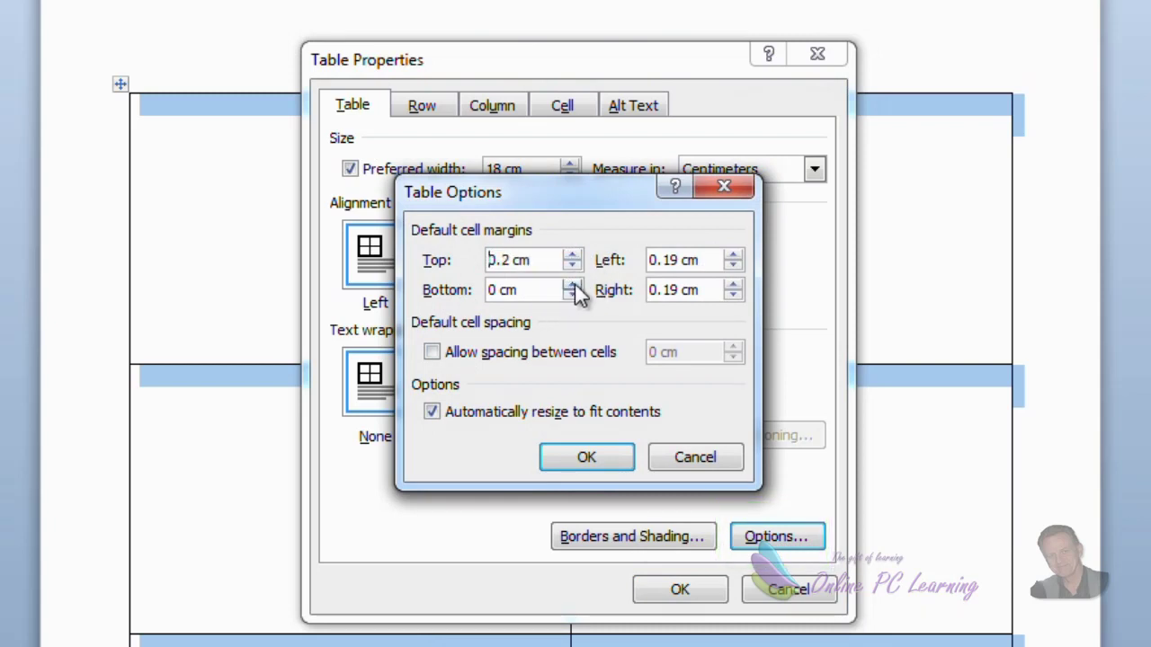
{"action": "left_click", "coordinate": [575, 285]}
{"action": "left_click", "coordinate": [574, 285]}
{"action": "left_click", "coordinate": [575, 284]}
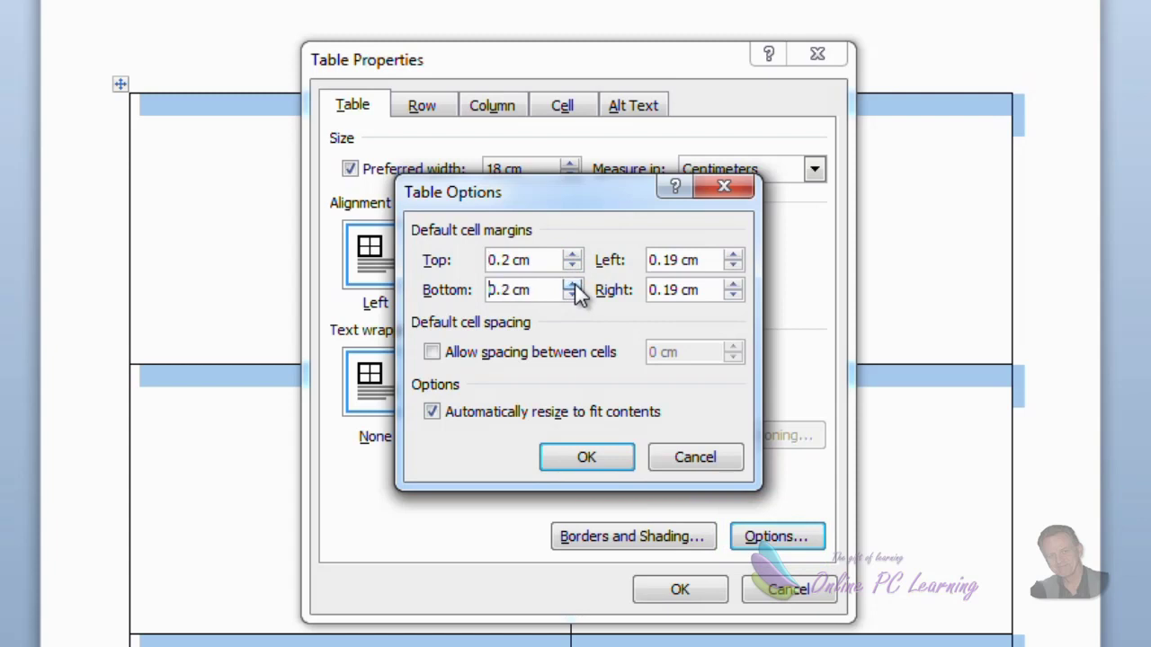
Step: Raise the default left and right cell margins by one increment each and apply the table properties
{"action": "left_click", "coordinate": [733, 255]}
{"action": "left_click", "coordinate": [733, 285]}
{"action": "left_click", "coordinate": [615, 456]}
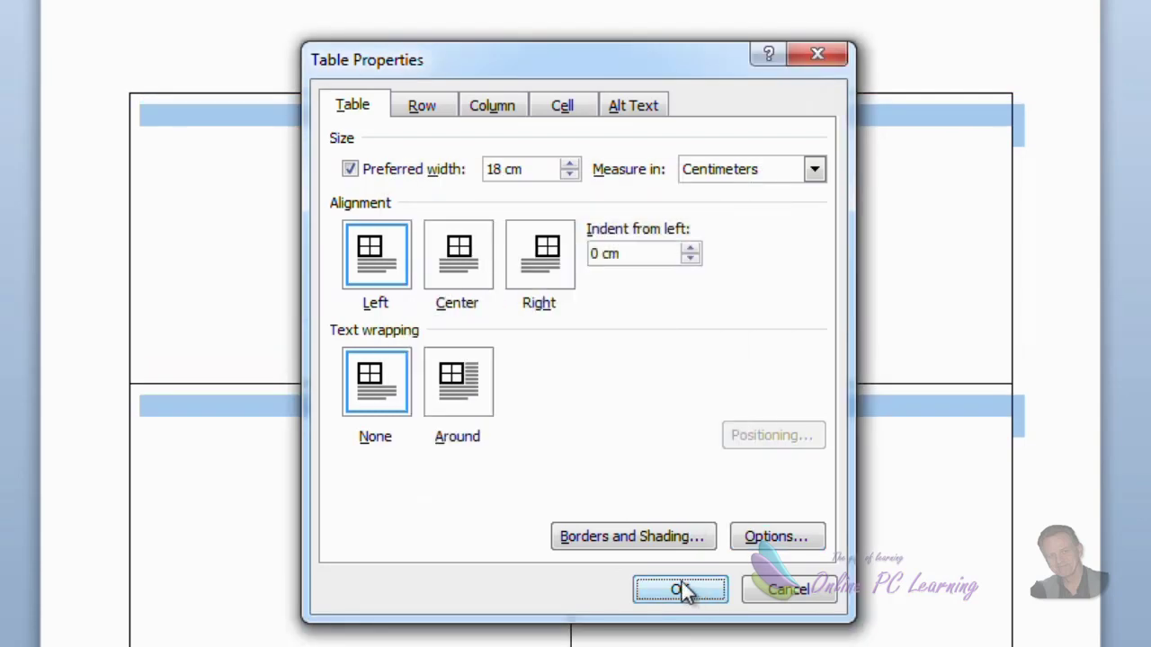
{"action": "left_click", "coordinate": [679, 589]}
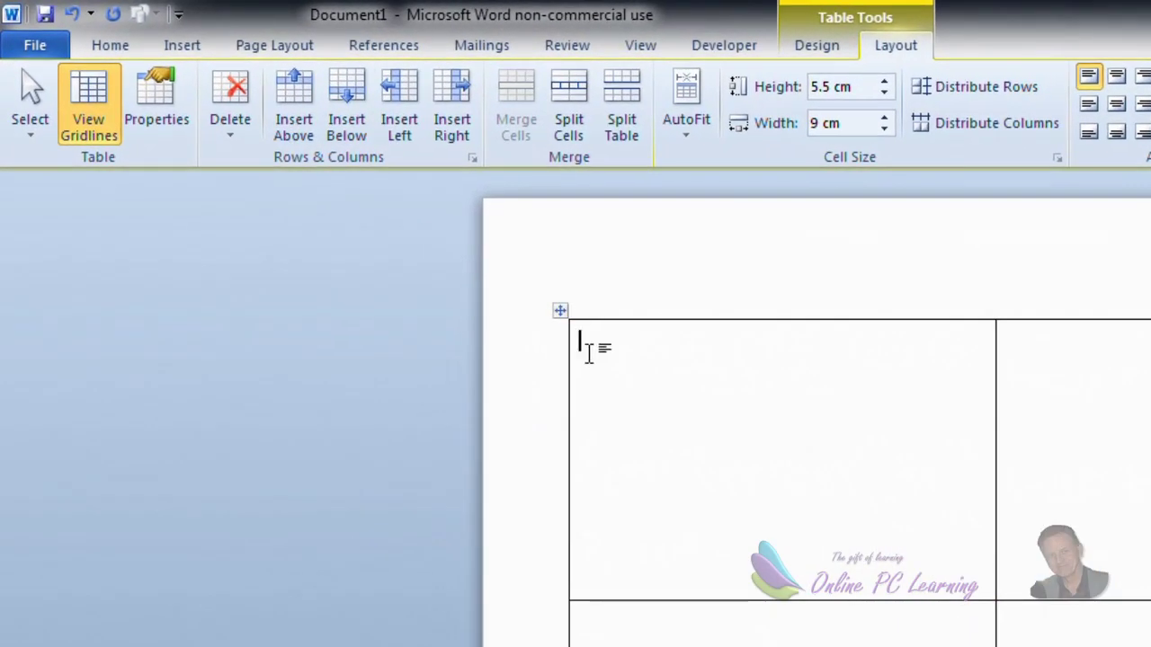
Step: Insert the picture image002.png from the Newer website folder into the table's first cell
{"action": "left_click", "coordinate": [185, 52]}
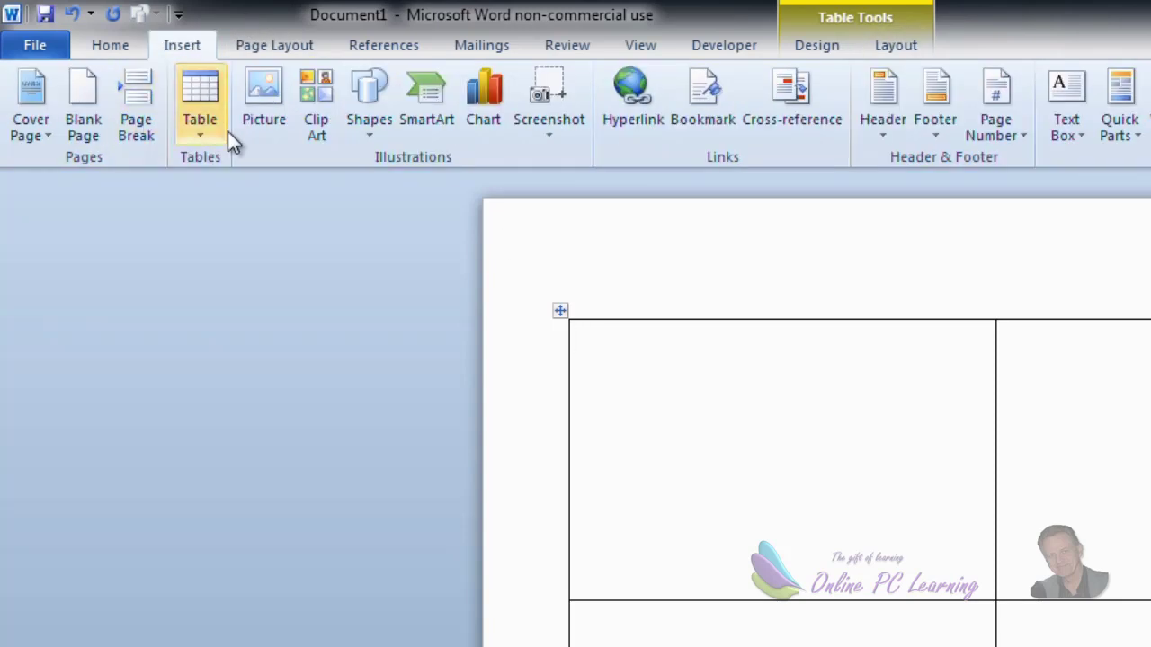
{"action": "left_click", "coordinate": [250, 93]}
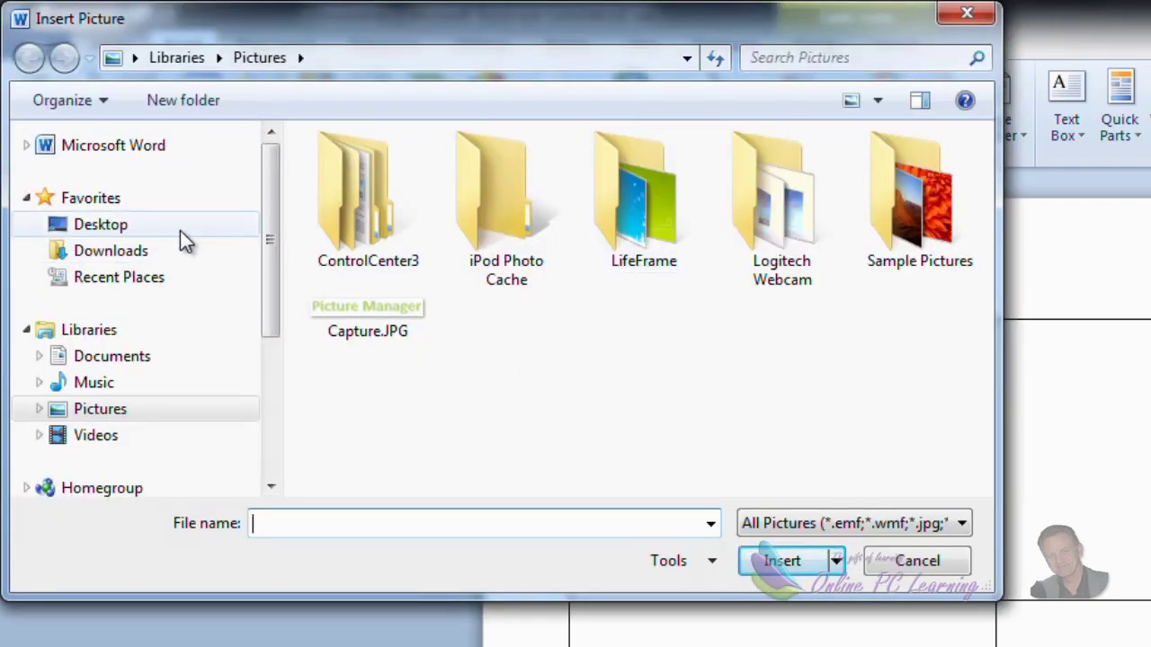
{"action": "left_click", "coordinate": [180, 230]}
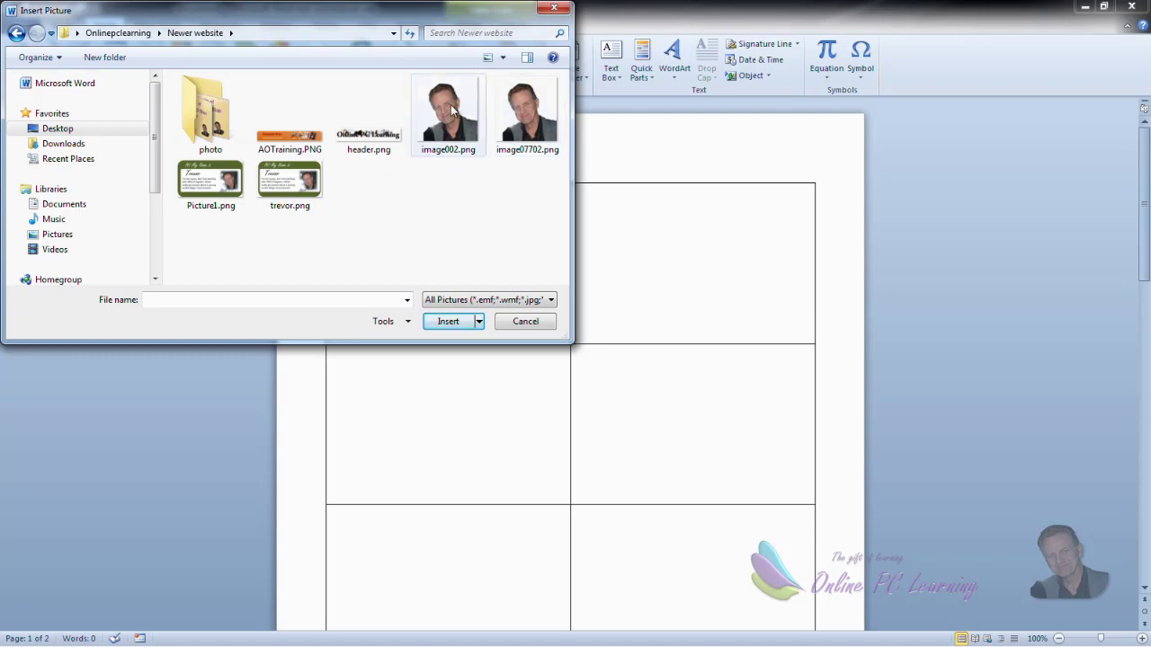
{"action": "left_click", "coordinate": [452, 109]}
{"action": "left_click", "coordinate": [455, 322]}
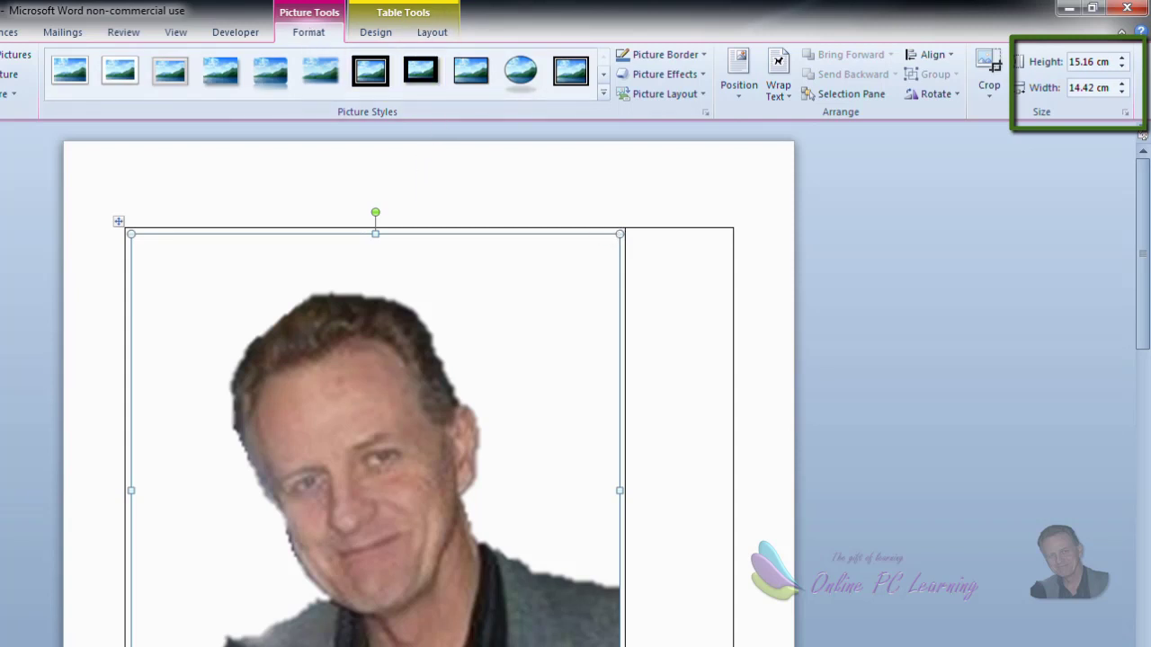
Step: Shrink the inserted picture to a height of 1.8 cm, keeping its proportions
{"action": "left_click", "coordinate": [1122, 68]}
{"action": "left_click", "coordinate": [1122, 69]}
{"action": "left_click", "coordinate": [1122, 68]}
{"action": "left_click", "coordinate": [1122, 68]}
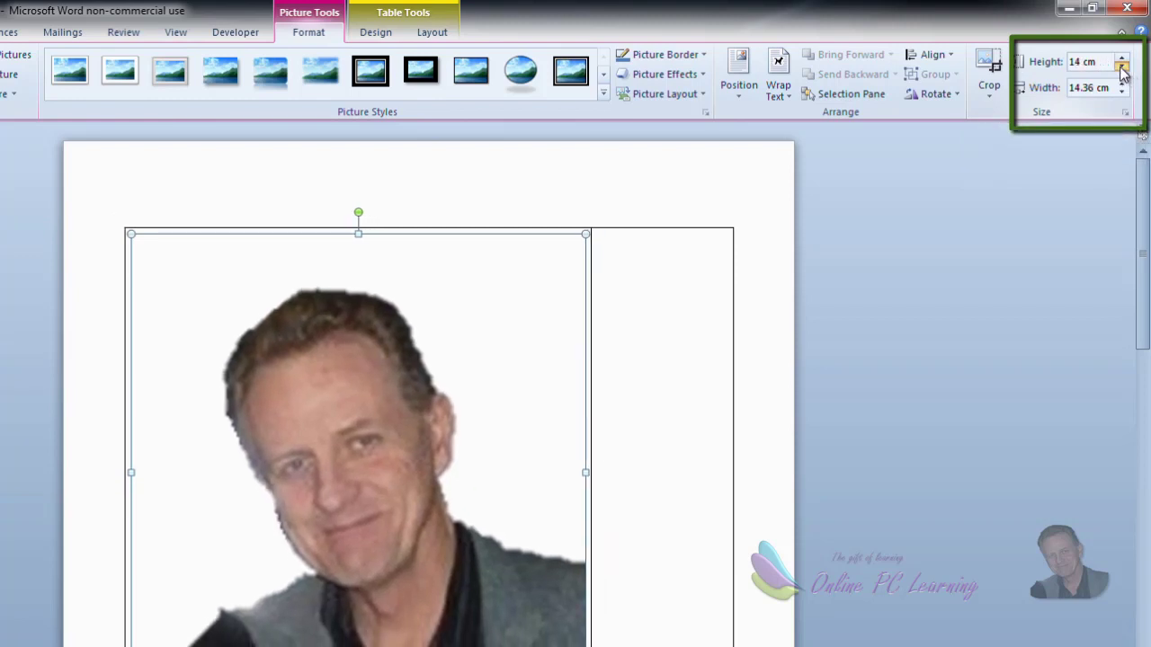
{"action": "left_click", "coordinate": [1122, 69]}
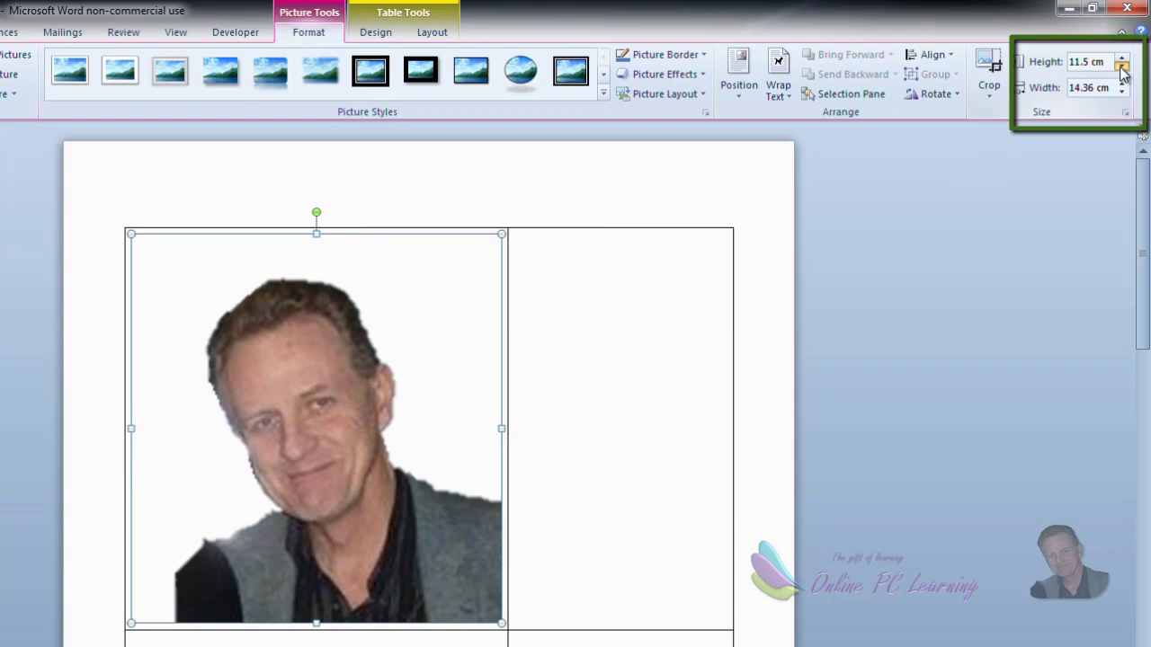
{"action": "left_click", "coordinate": [1122, 68]}
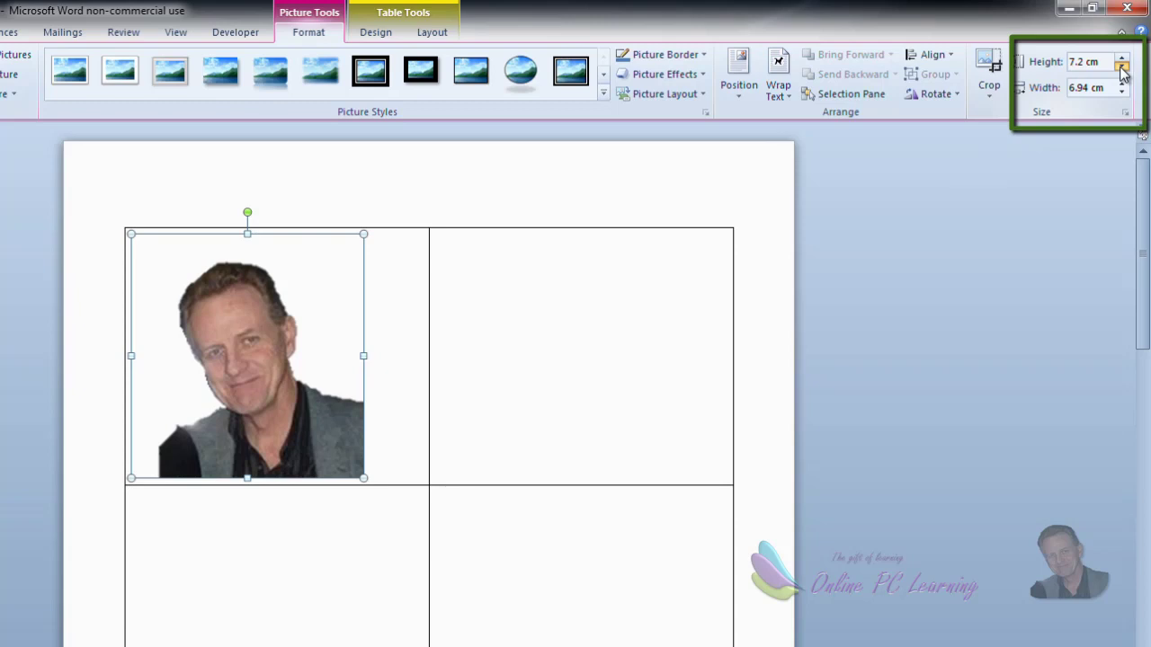
{"action": "left_click", "coordinate": [1122, 68]}
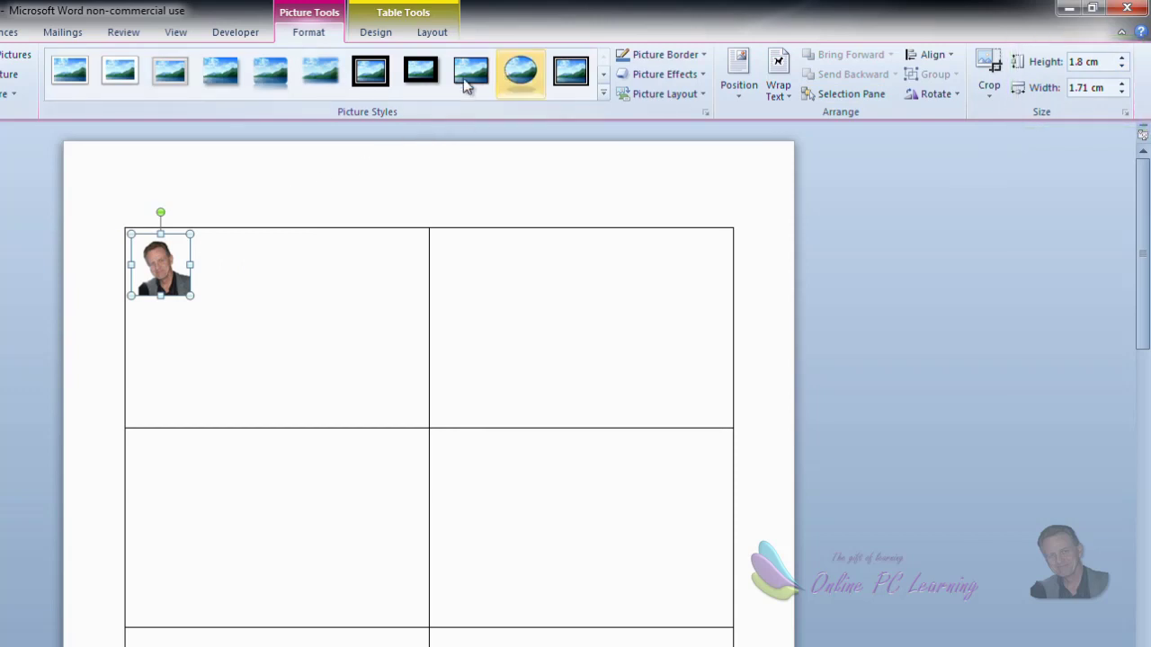
Step: Apply the metal rounded rectangle picture style to the photo and set its border weight to 1½ pt
{"action": "left_click", "coordinate": [602, 93]}
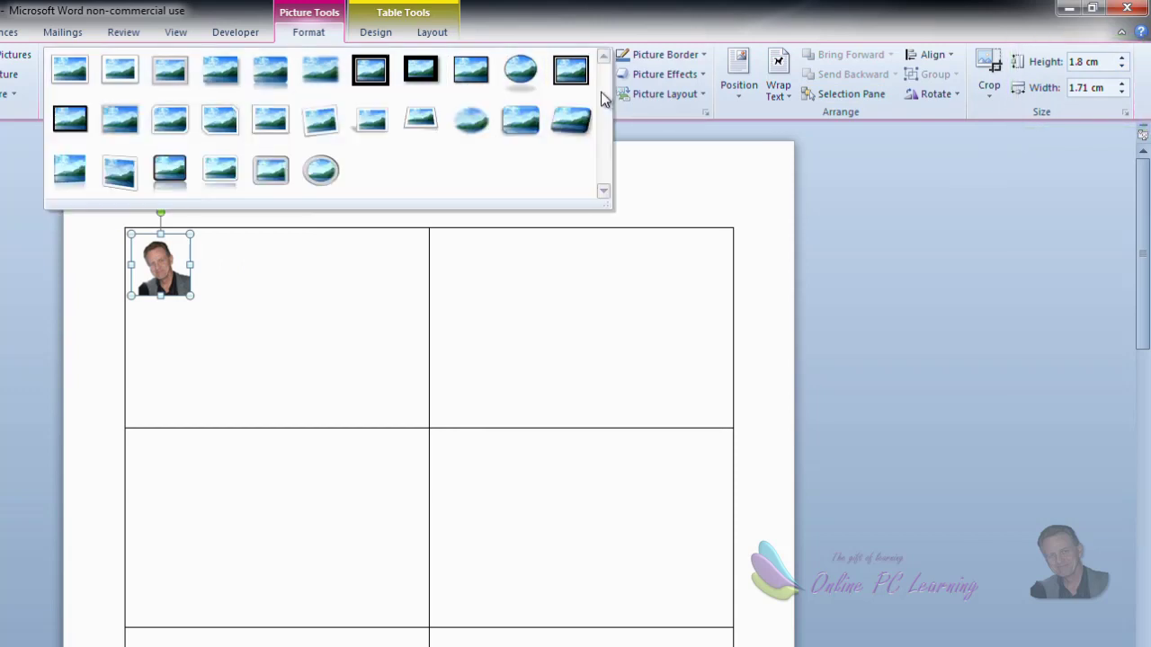
{"action": "left_click", "coordinate": [269, 171]}
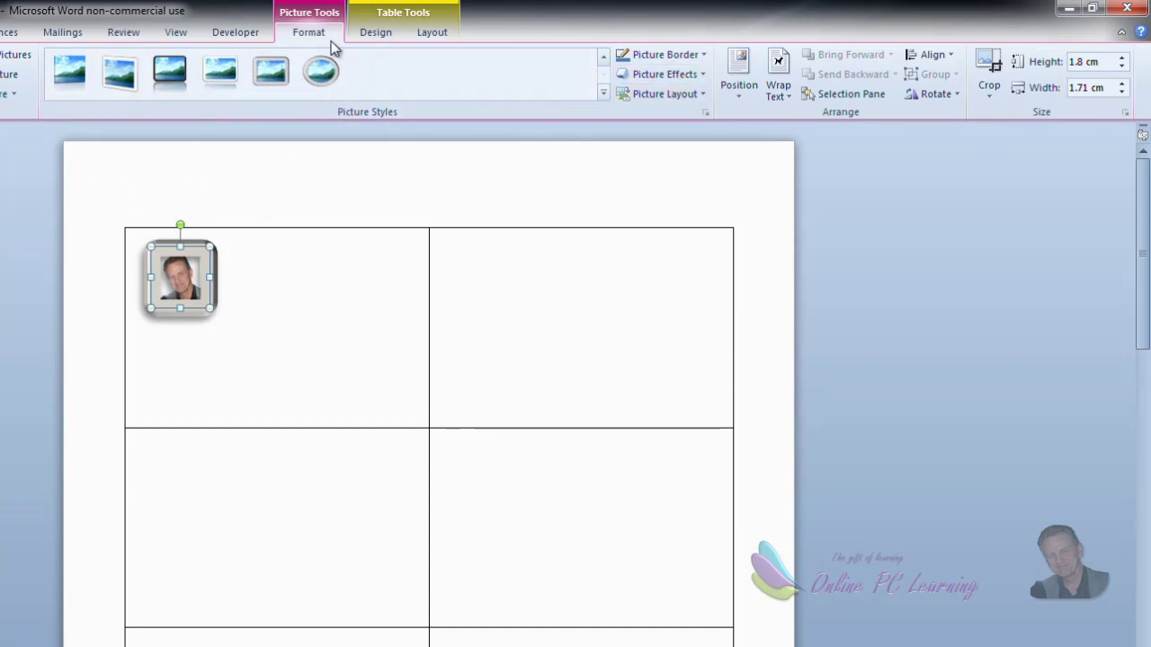
{"action": "left_click", "coordinate": [704, 56]}
{"action": "mouse_move", "coordinate": [746, 247]}
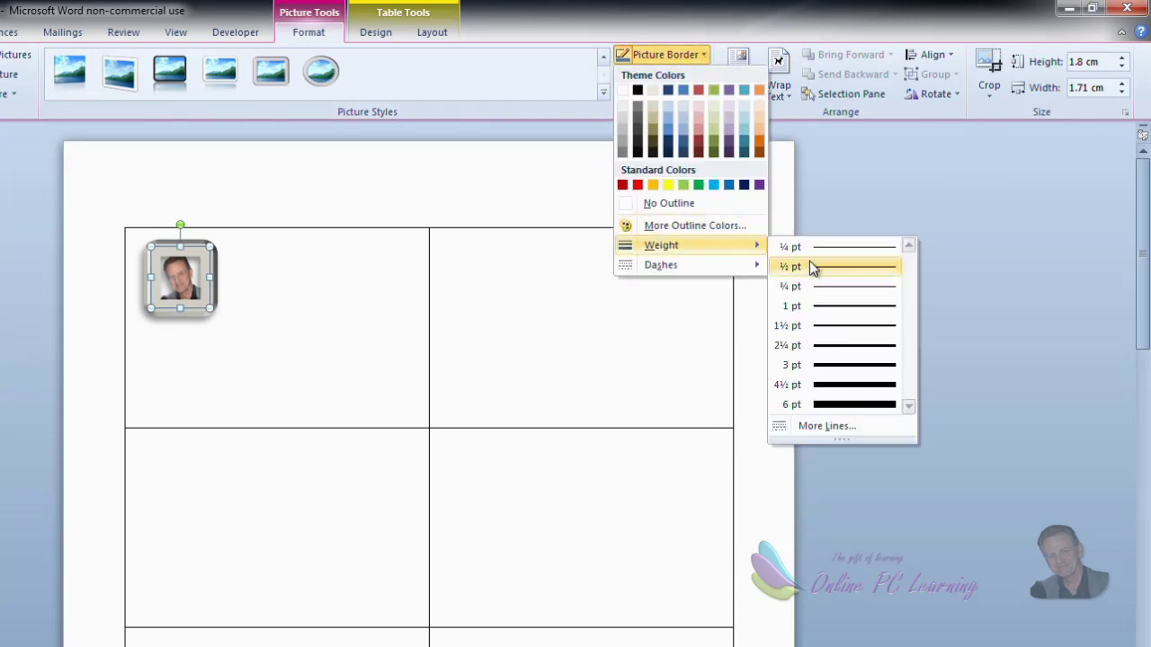
{"action": "left_click", "coordinate": [855, 326]}
{"action": "left_click", "coordinate": [303, 285]}
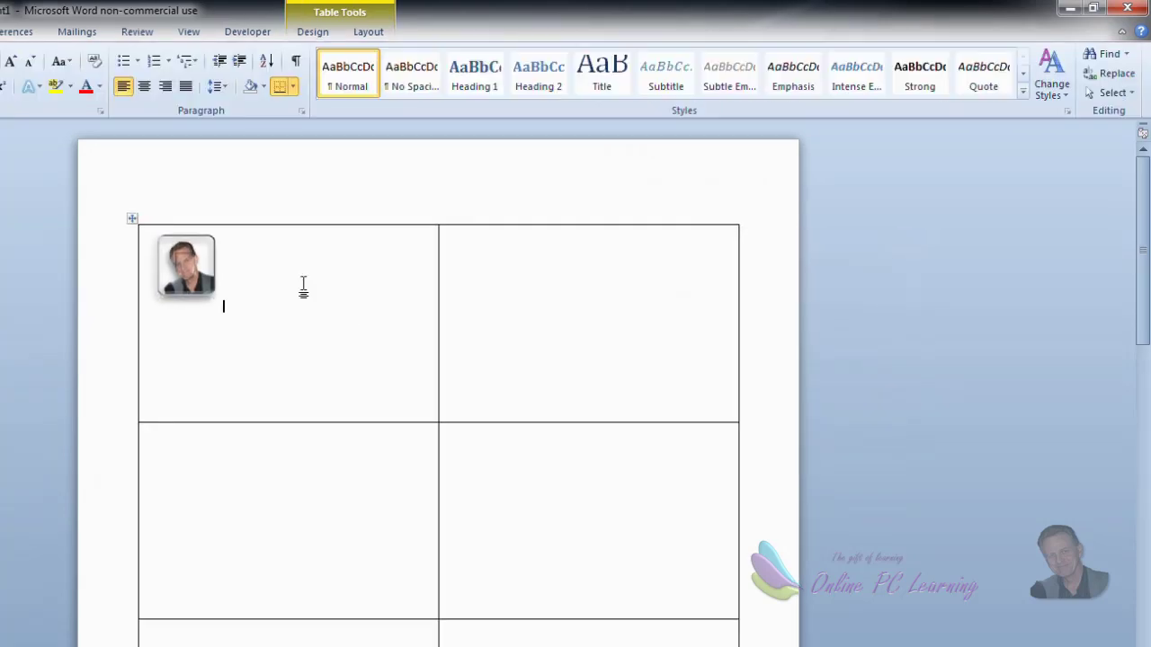
Step: Set the photo's text wrapping to Square
{"action": "key", "text": "ctrl+z"}
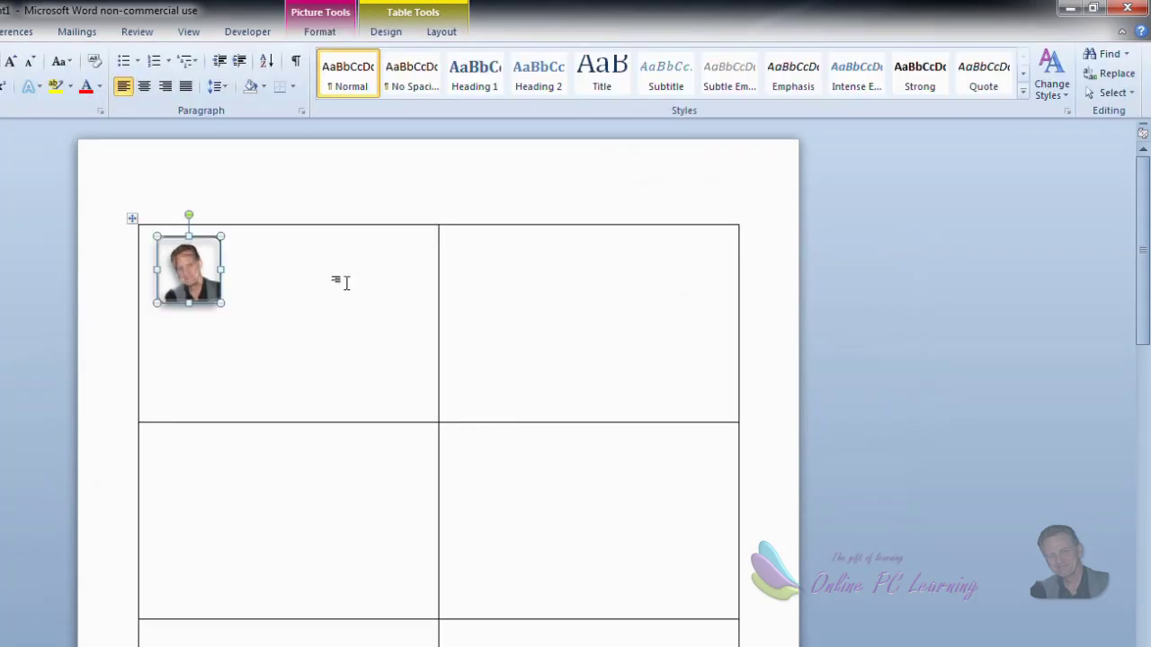
{"action": "left_click", "coordinate": [331, 38]}
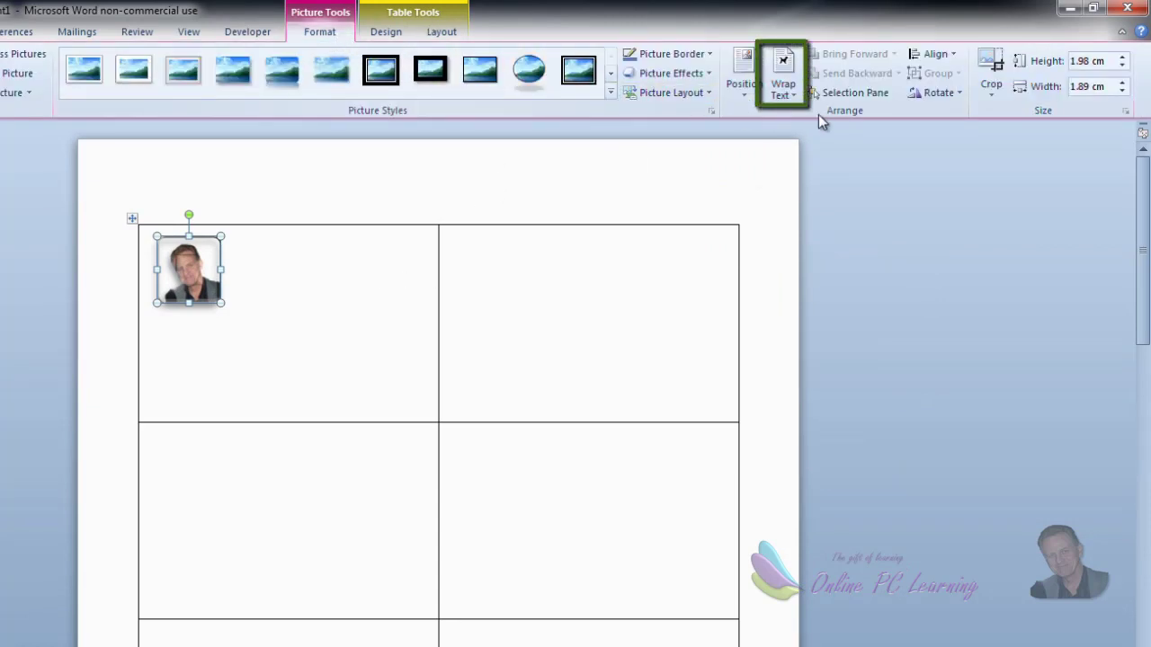
{"action": "left_click", "coordinate": [794, 95]}
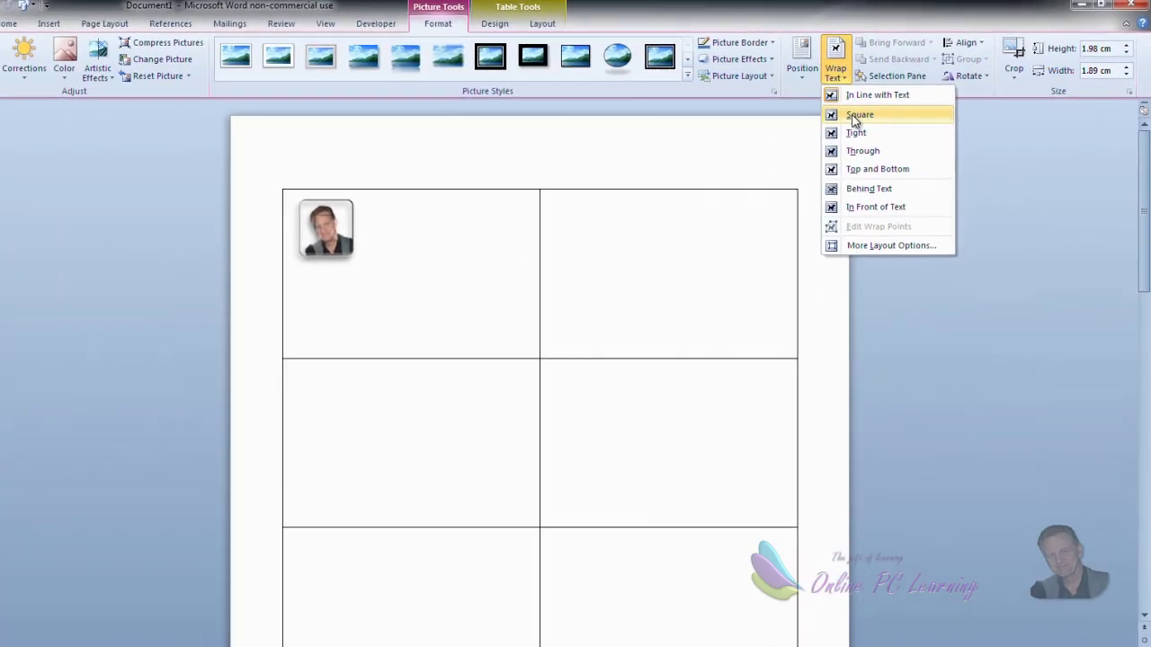
{"action": "left_click", "coordinate": [856, 115]}
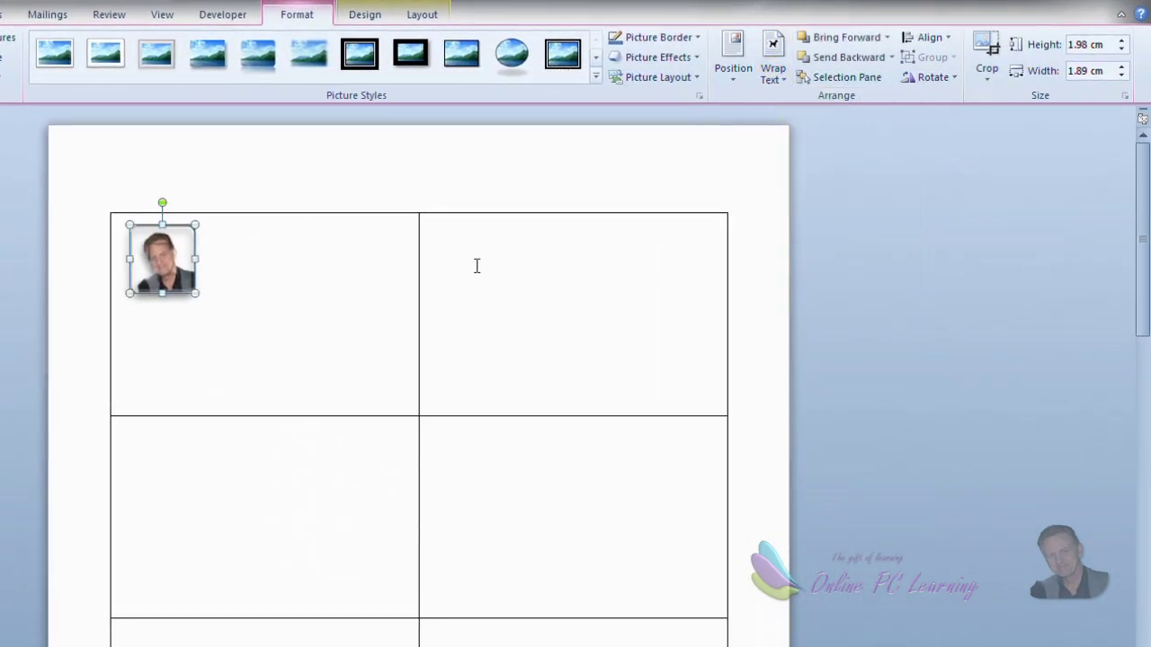
Step: Enter the cardholder's name, Online PC Learning, Trainer, and the postal address, phone and e-mail lines in the first cell beside the photo
{"action": "left_click", "coordinate": [218, 237]}
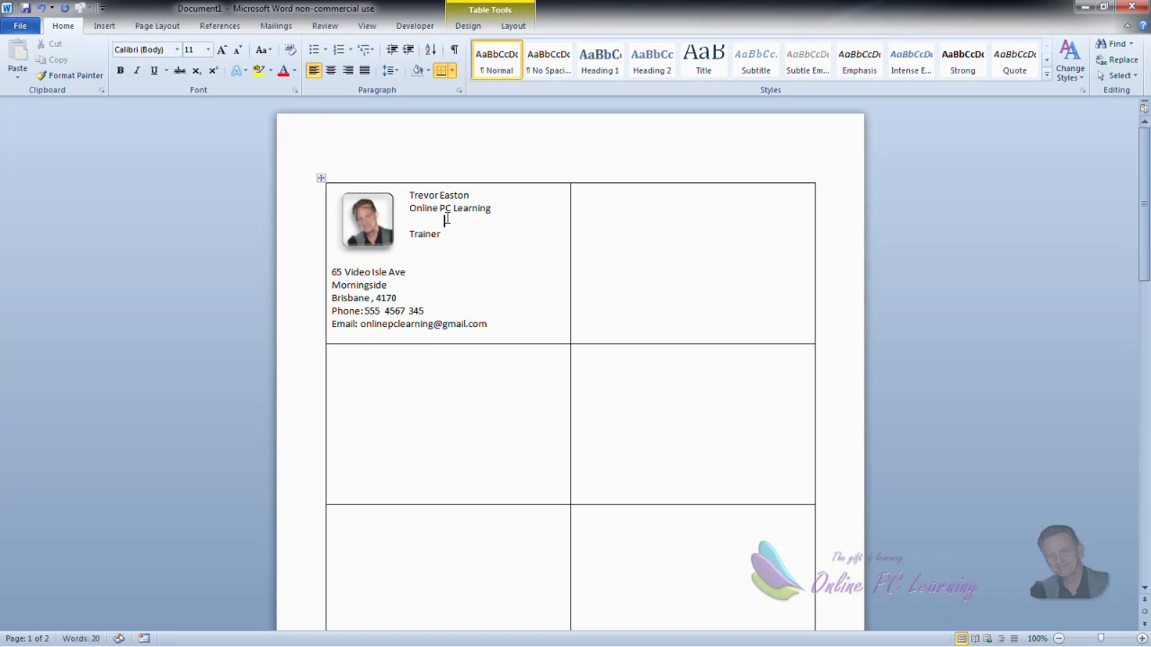
{"action": "left_click", "coordinate": [410, 194], "text": "shift"}
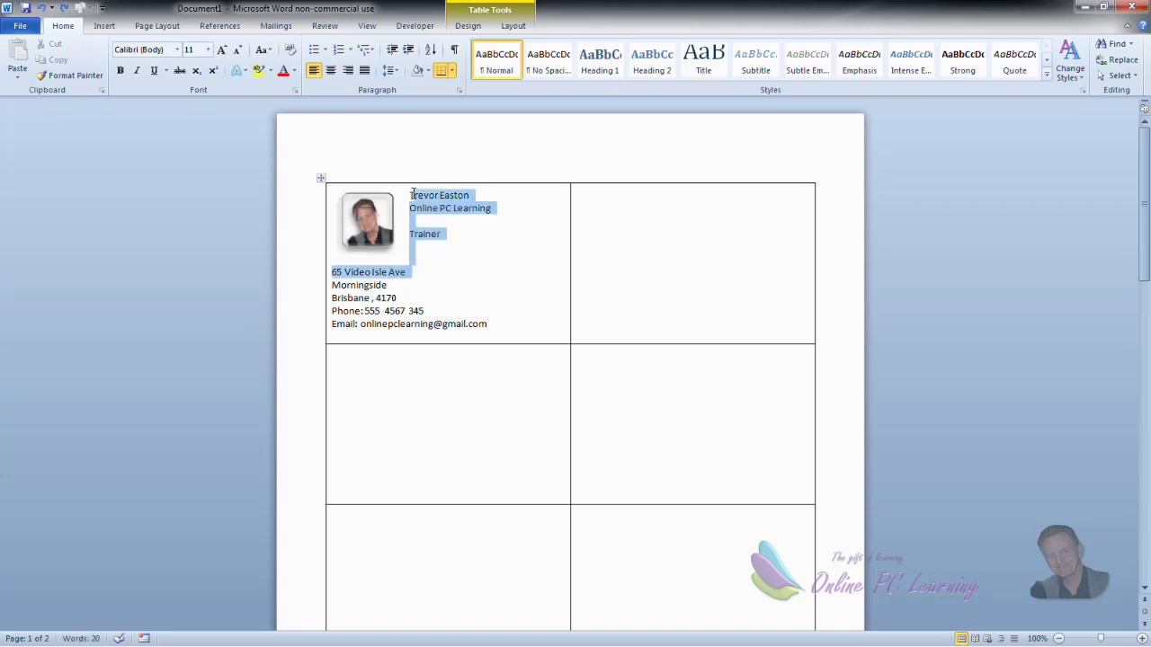
{"action": "left_click", "coordinate": [418, 209]}
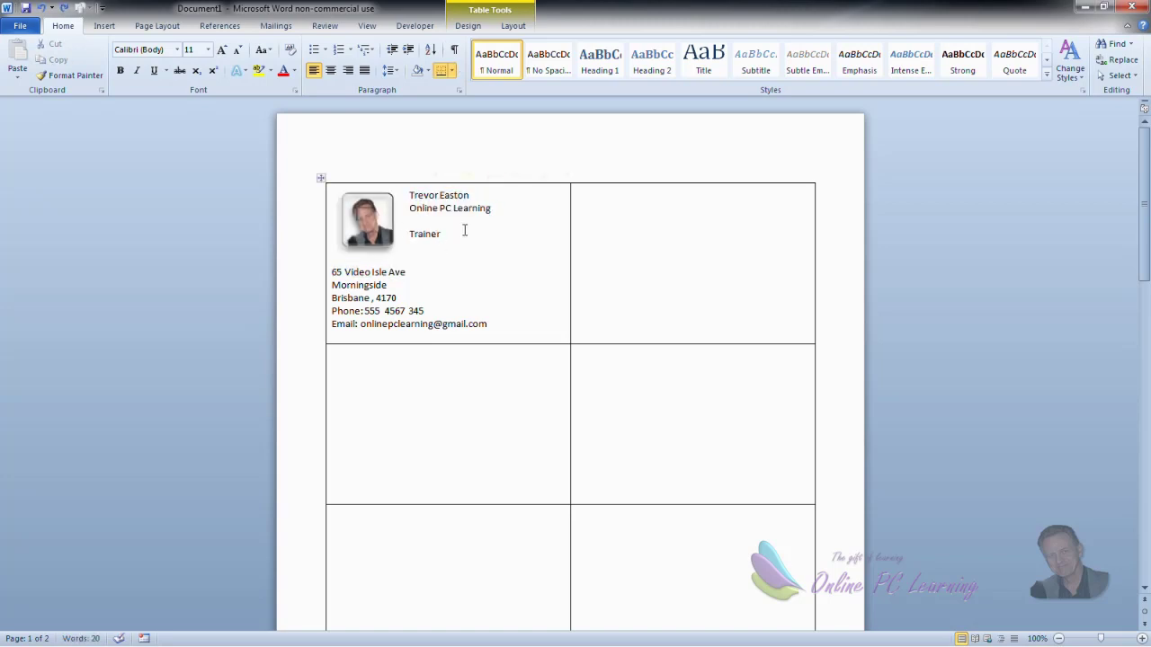
{"action": "left_click", "coordinate": [410, 194], "text": "shift"}
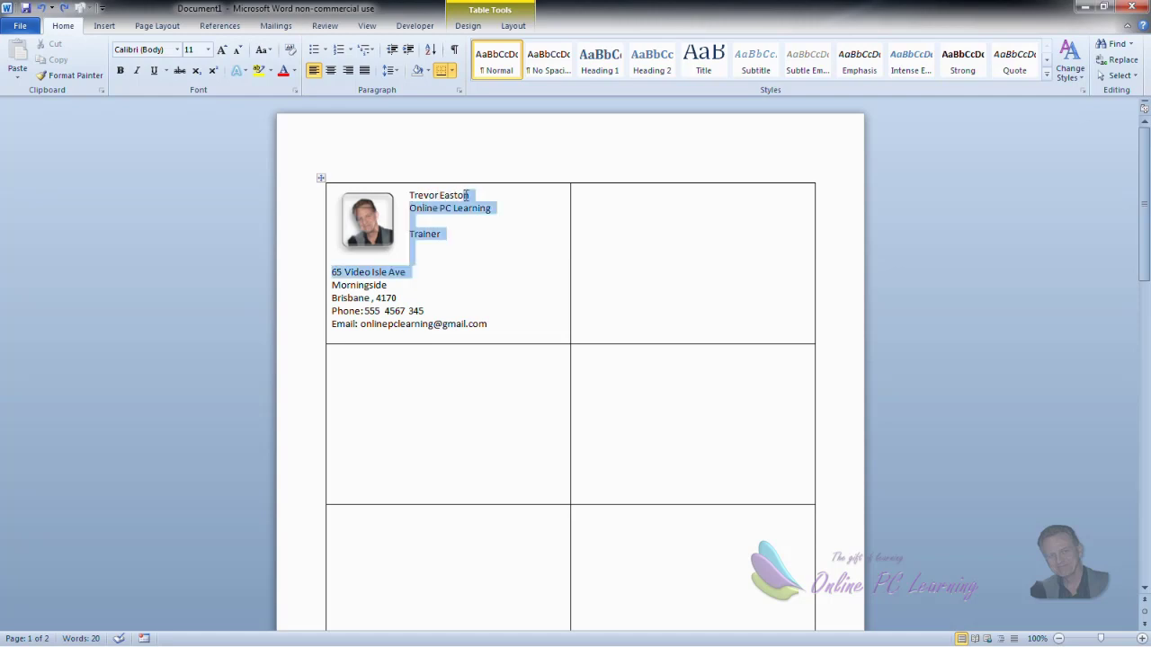
{"action": "key", "text": "Right"}
{"action": "left_click", "coordinate": [410, 194], "text": "shift"}
{"action": "key", "text": "Right"}
{"action": "key", "text": "ctrl+shift+Left"}
Step: Format the cardholder's name line on the card in Freestyle Script at 26 pt
{"action": "left_click_drag", "start_coordinate": [467, 193], "coordinate": [404, 193]}
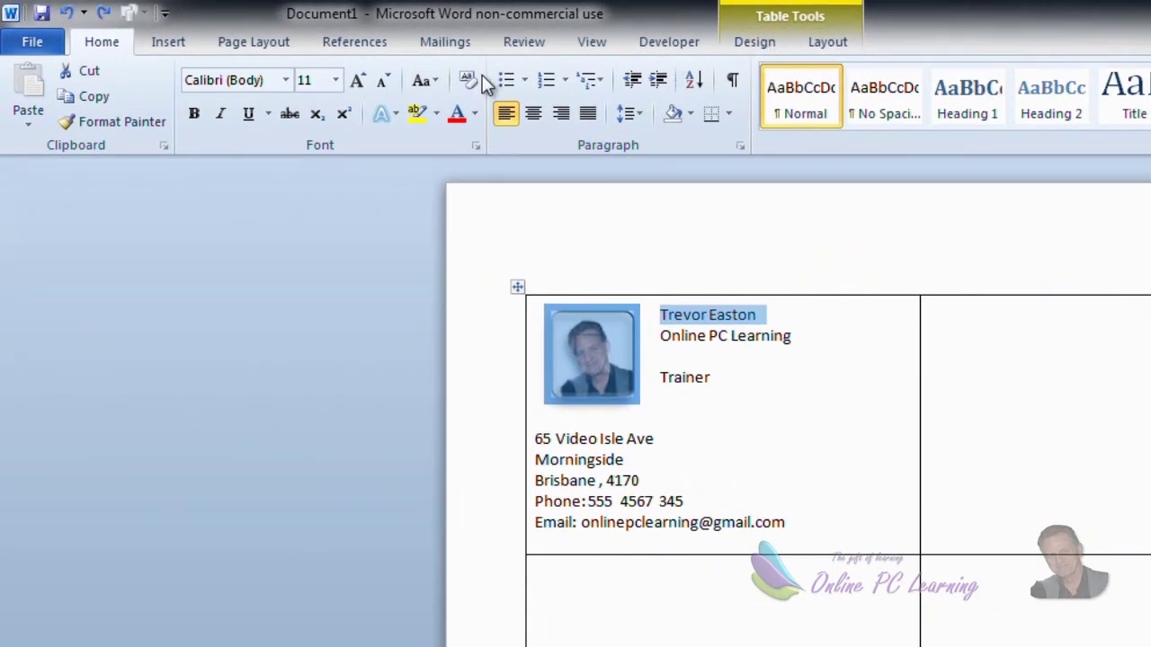
{"action": "left_click", "coordinate": [335, 82]}
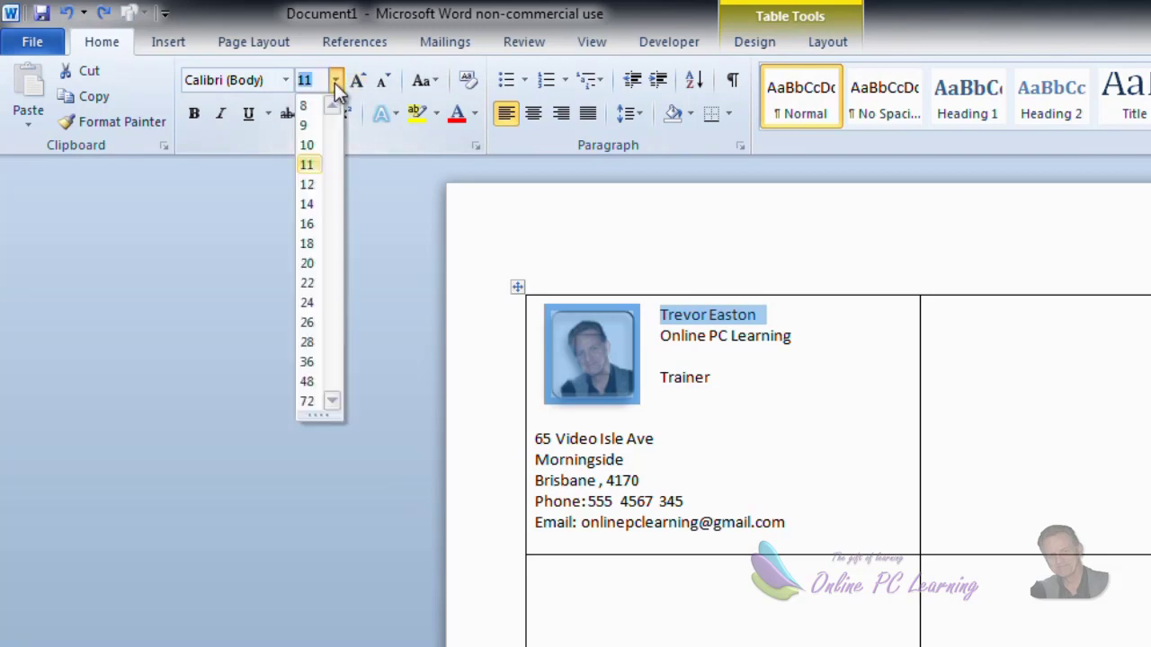
{"action": "left_click", "coordinate": [308, 262]}
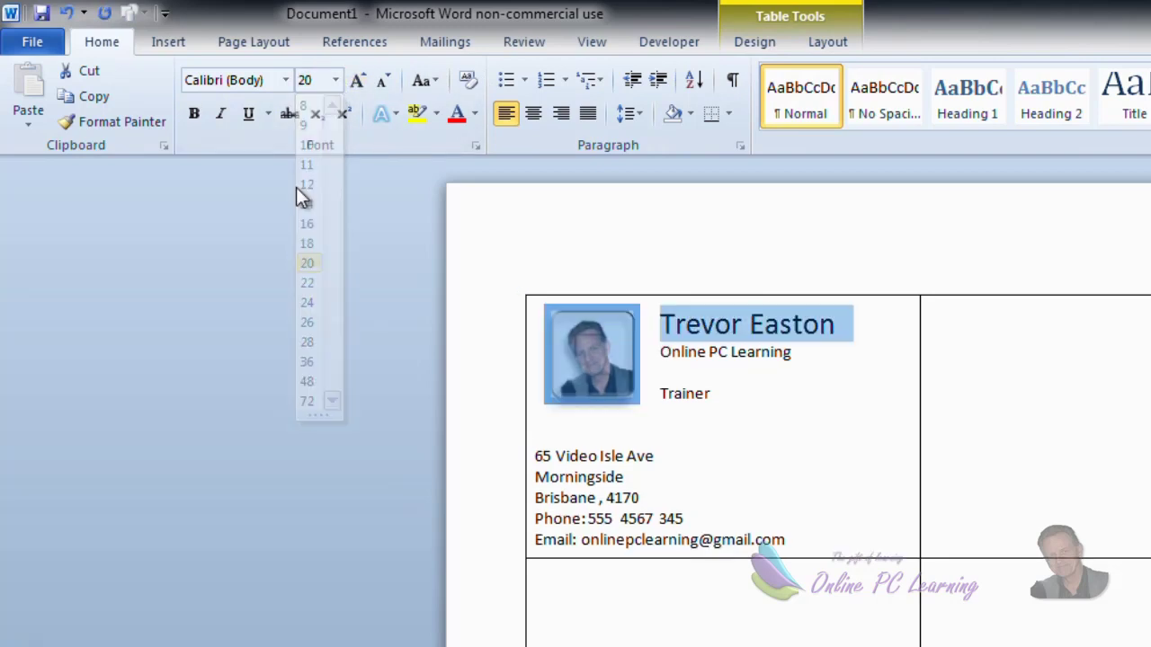
{"action": "left_click", "coordinate": [286, 81]}
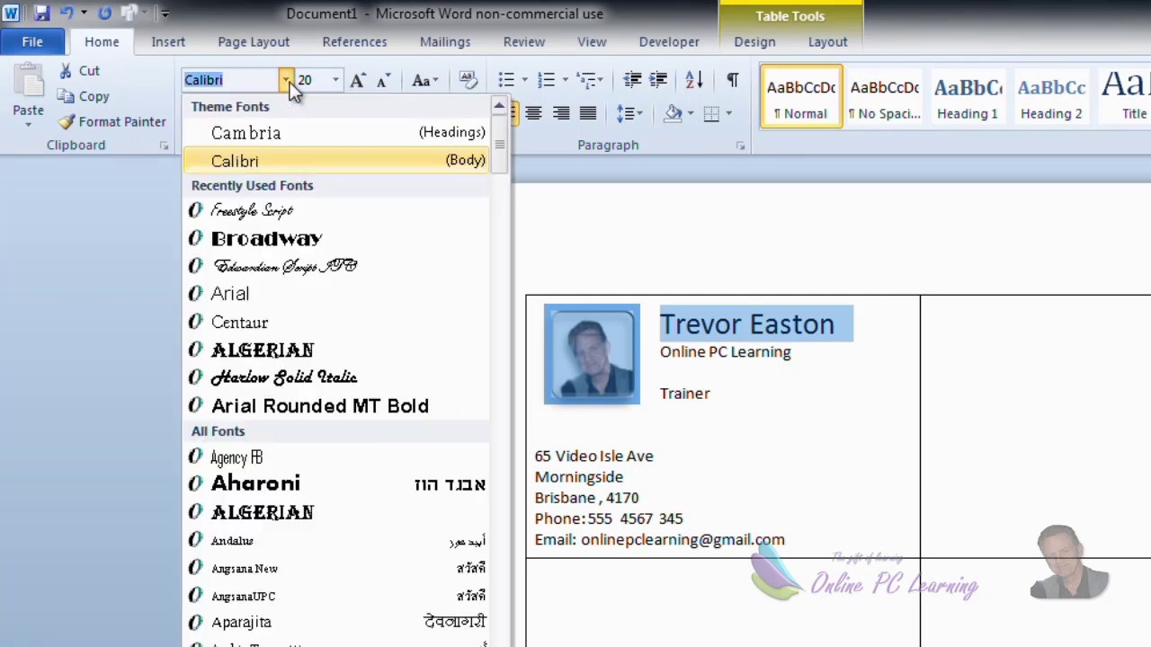
{"action": "left_click", "coordinate": [267, 208]}
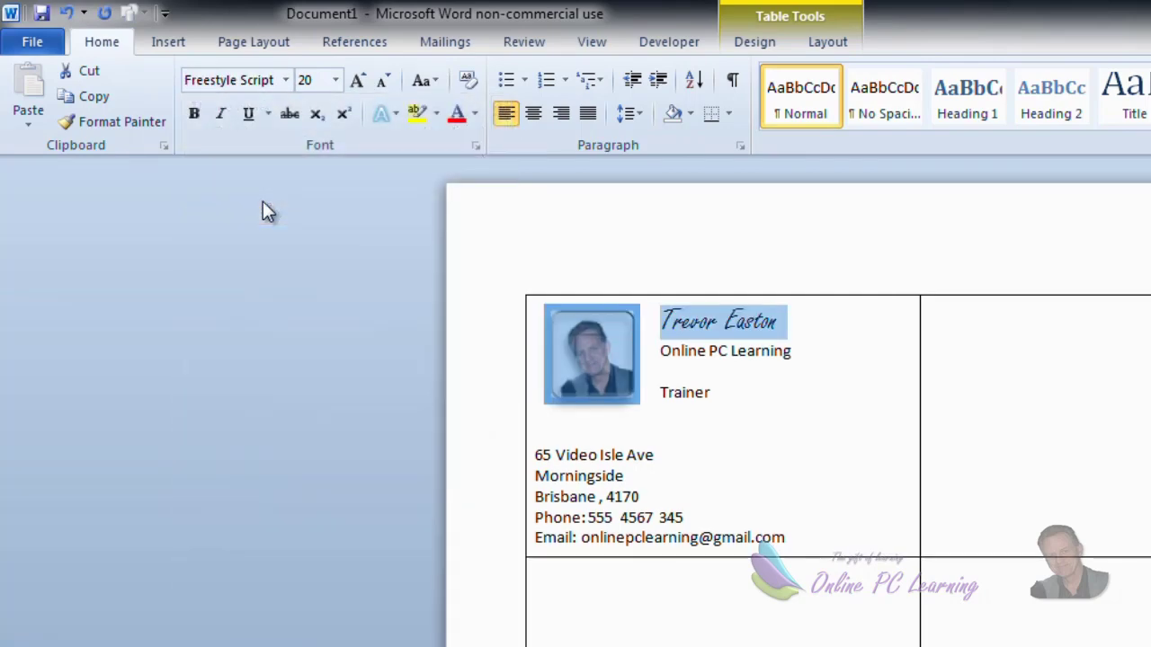
{"action": "left_click", "coordinate": [335, 81]}
{"action": "left_click", "coordinate": [306, 321]}
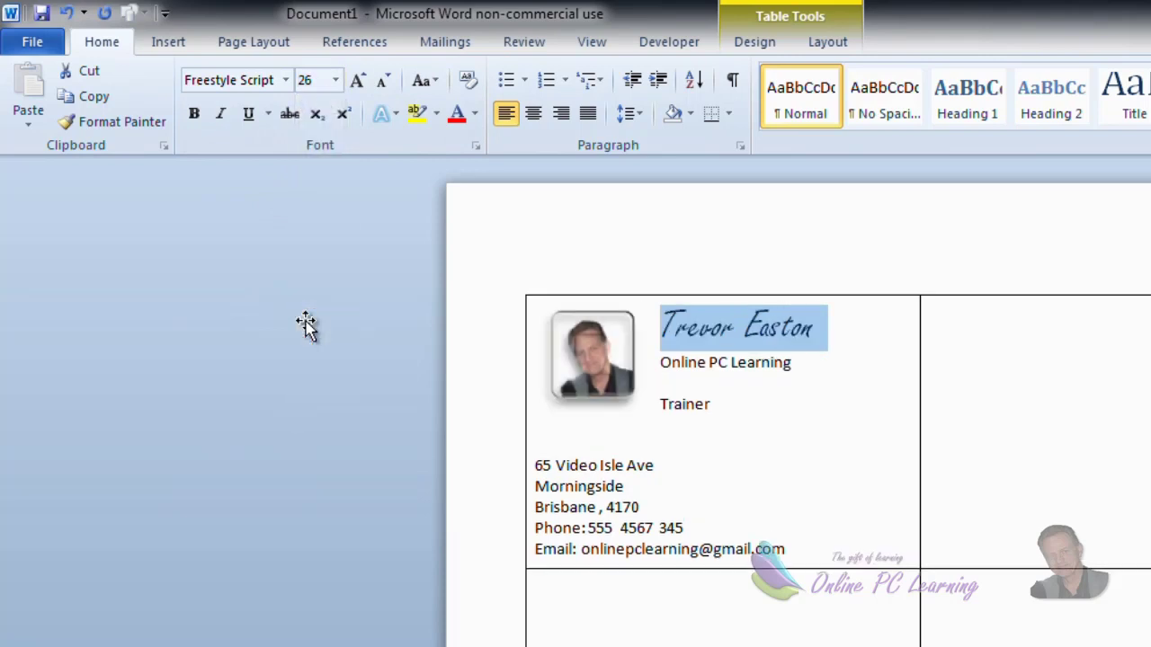
Step: Join the role onto the company line so that it reads "Online PC Learning / Trainer"
{"action": "triple_click", "coordinate": [654, 362]}
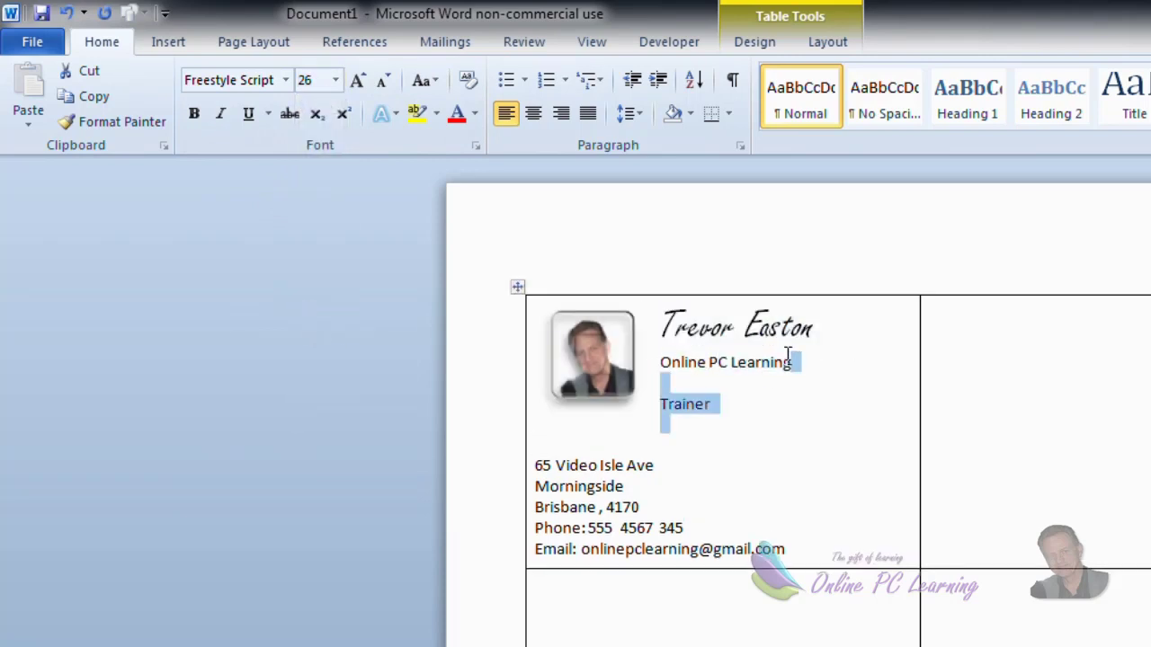
{"action": "key", "text": "Right"}
{"action": "triple_click", "coordinate": [663, 358]}
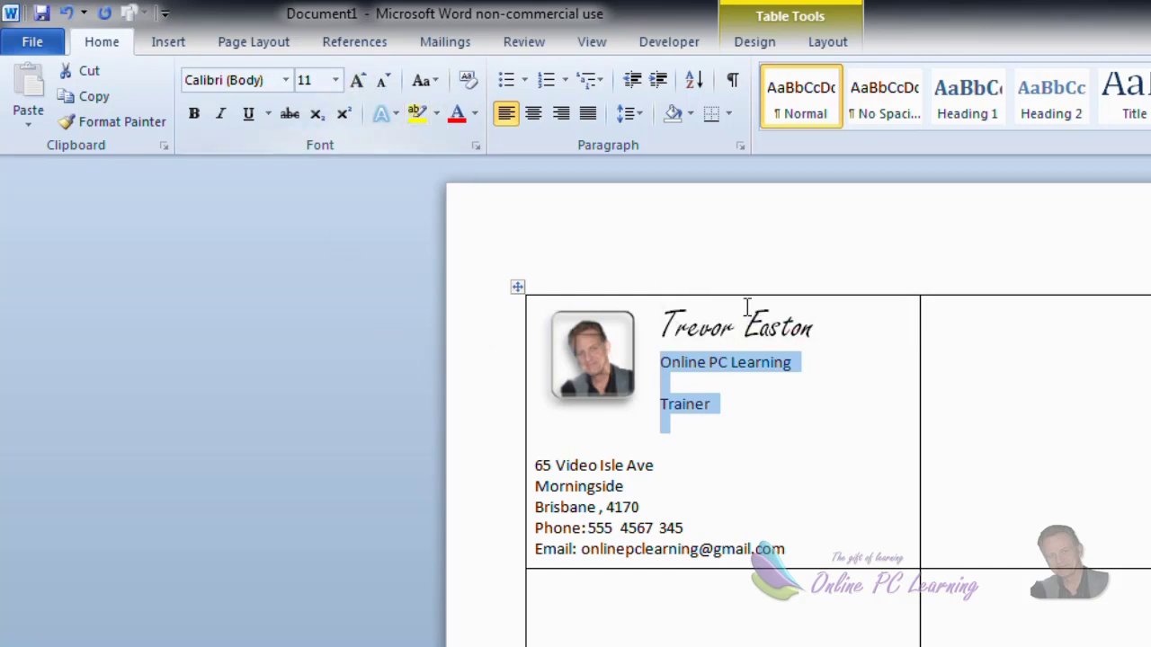
{"action": "left_click", "coordinate": [809, 362]}
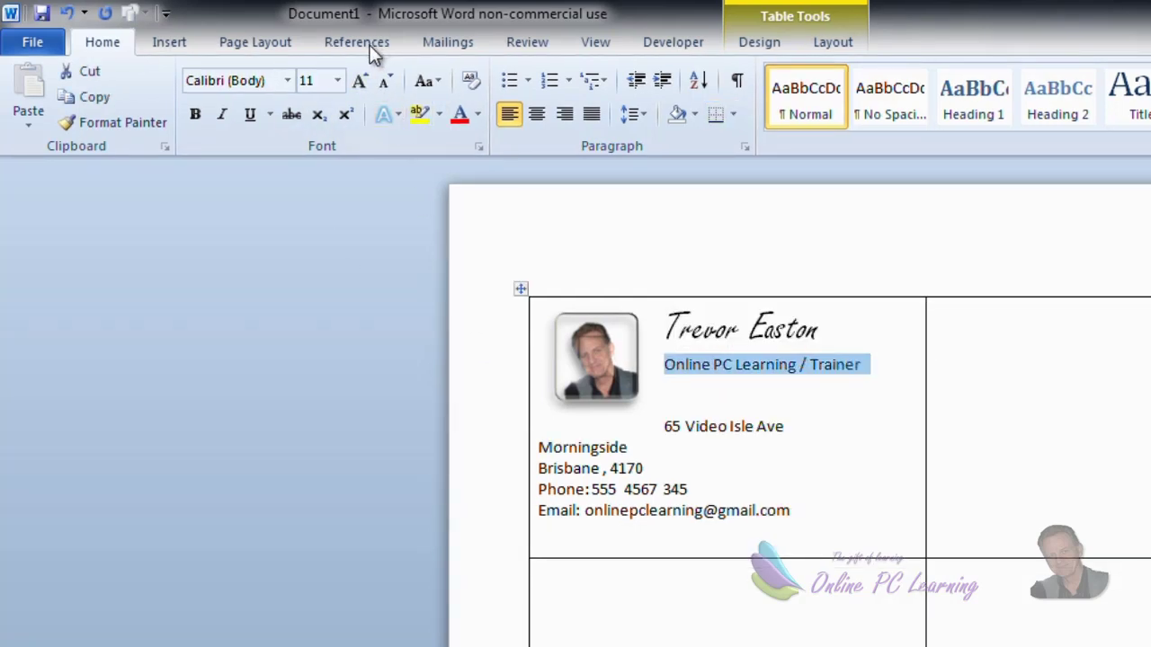
Step: Make the "Online PC Learning / Trainer" line bold and underlined at 12 pt
{"action": "left_click", "coordinate": [339, 81]}
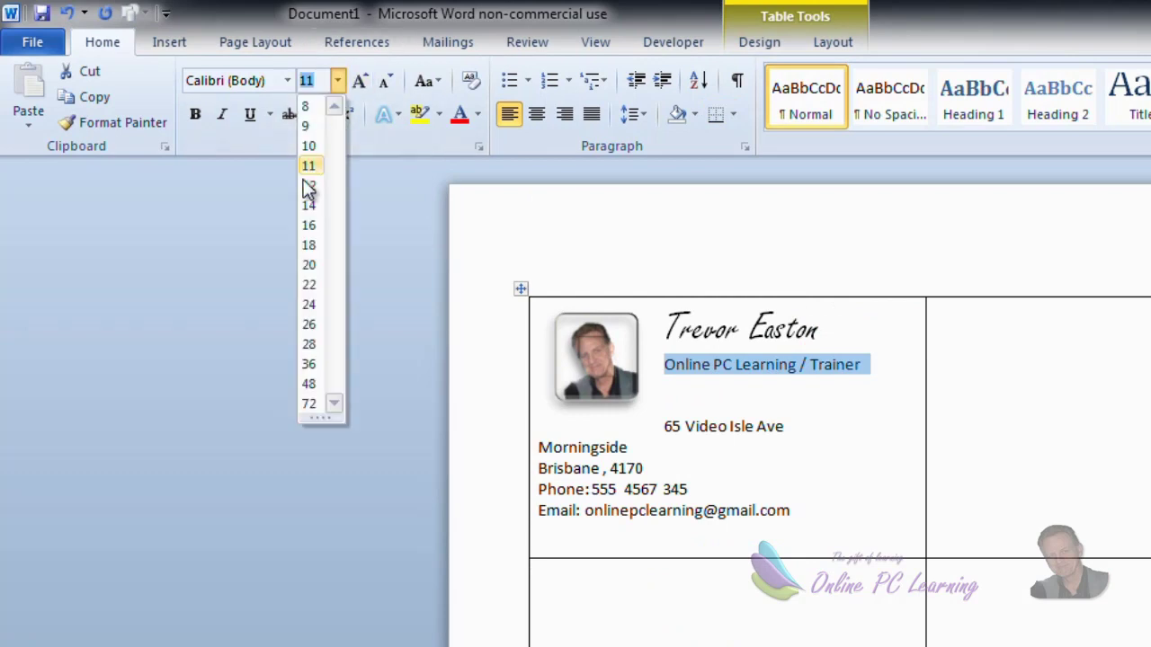
{"action": "left_click", "coordinate": [307, 206]}
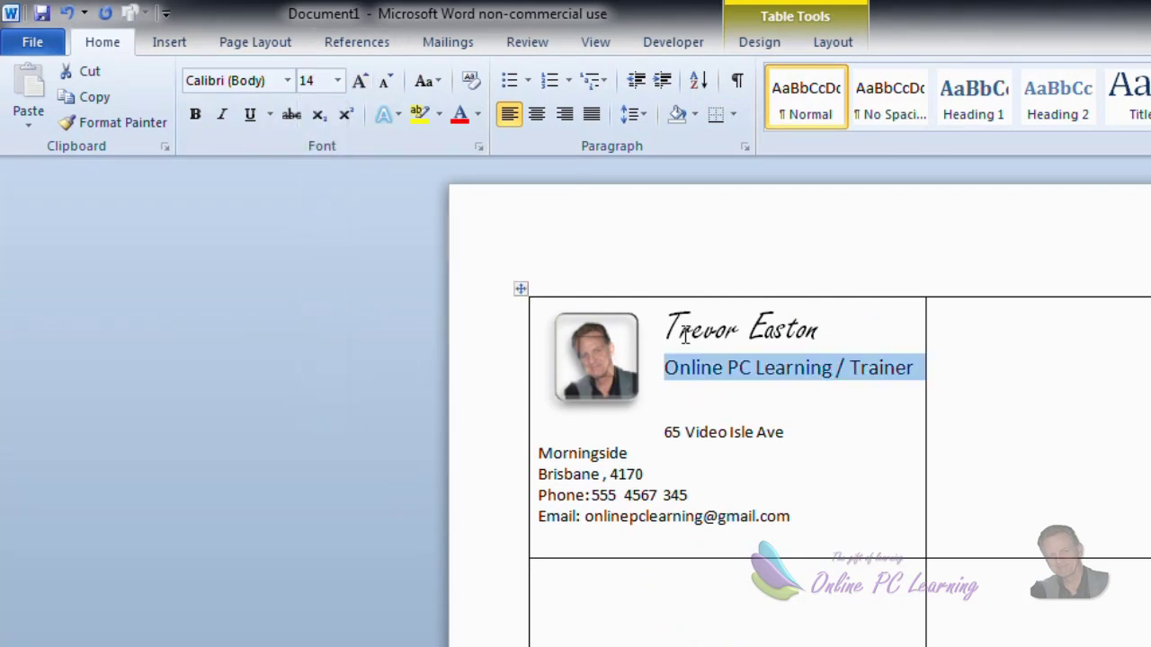
{"action": "left_click", "coordinate": [196, 115]}
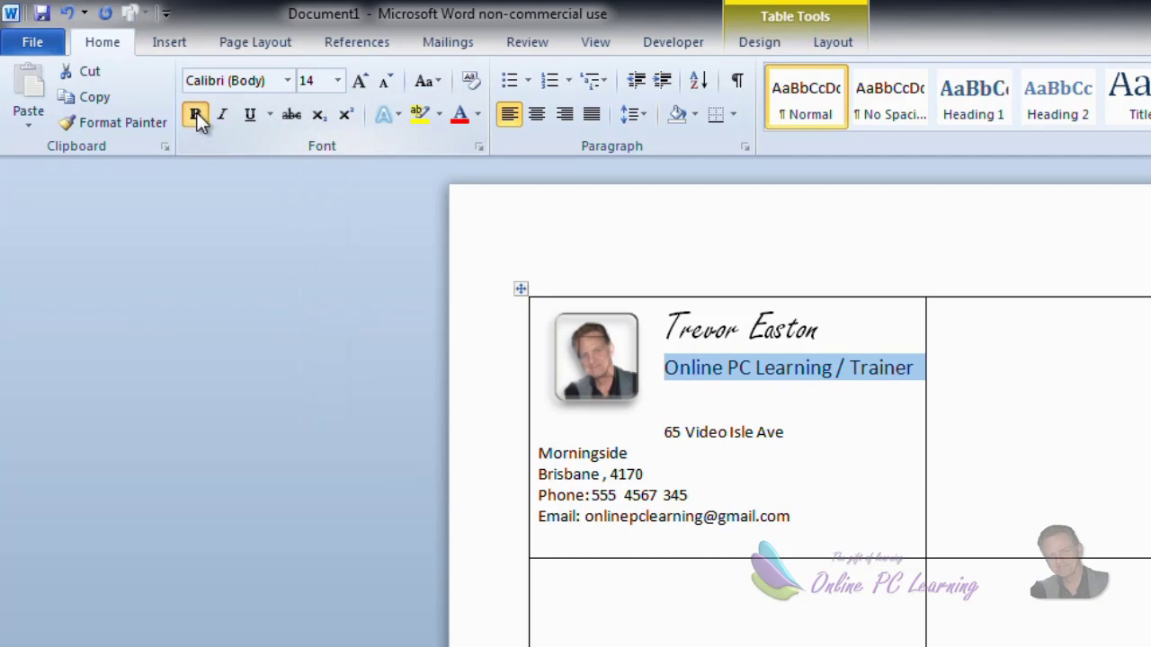
{"action": "left_click", "coordinate": [249, 115]}
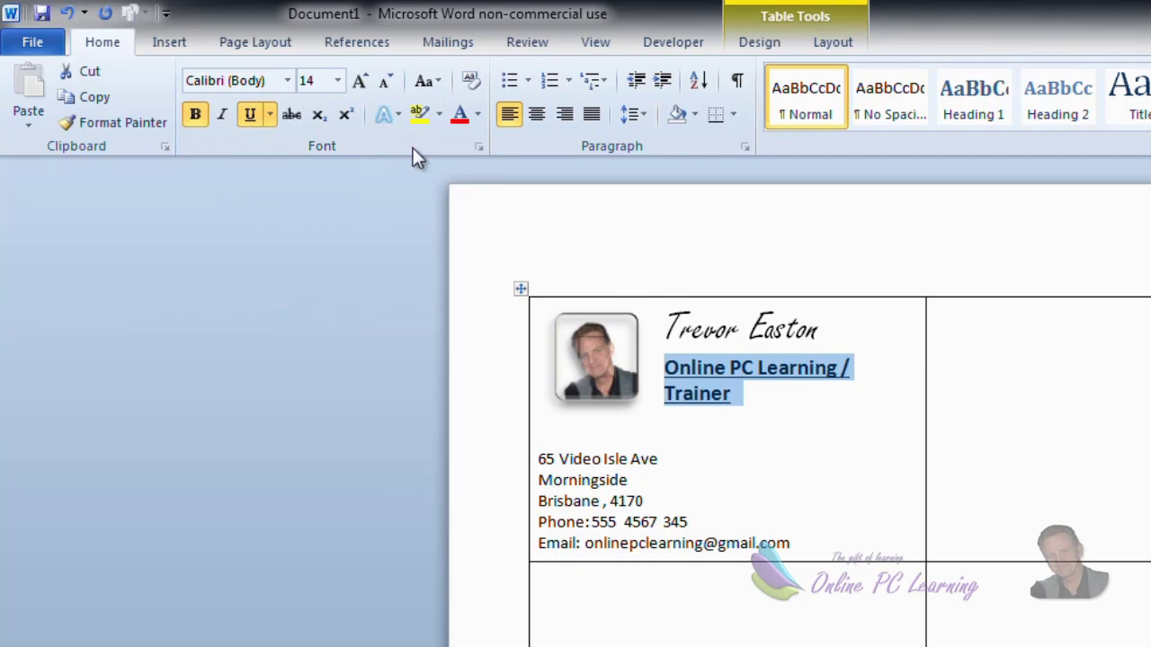
{"action": "left_click", "coordinate": [338, 81]}
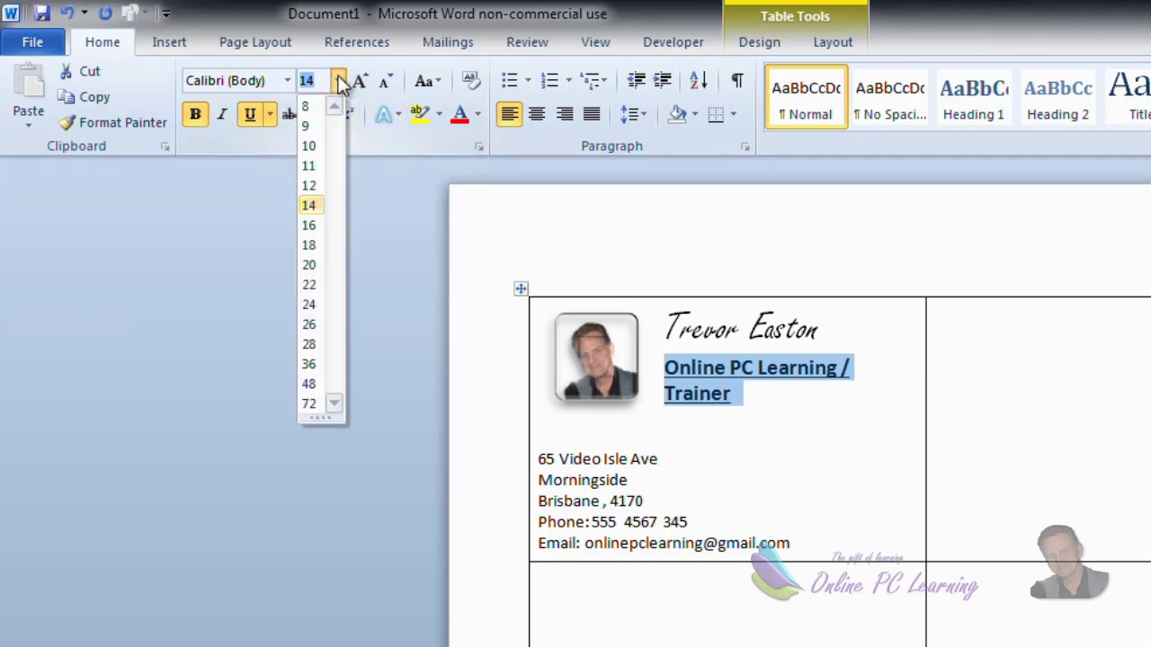
{"action": "left_click", "coordinate": [311, 182]}
{"action": "left_click", "coordinate": [779, 390]}
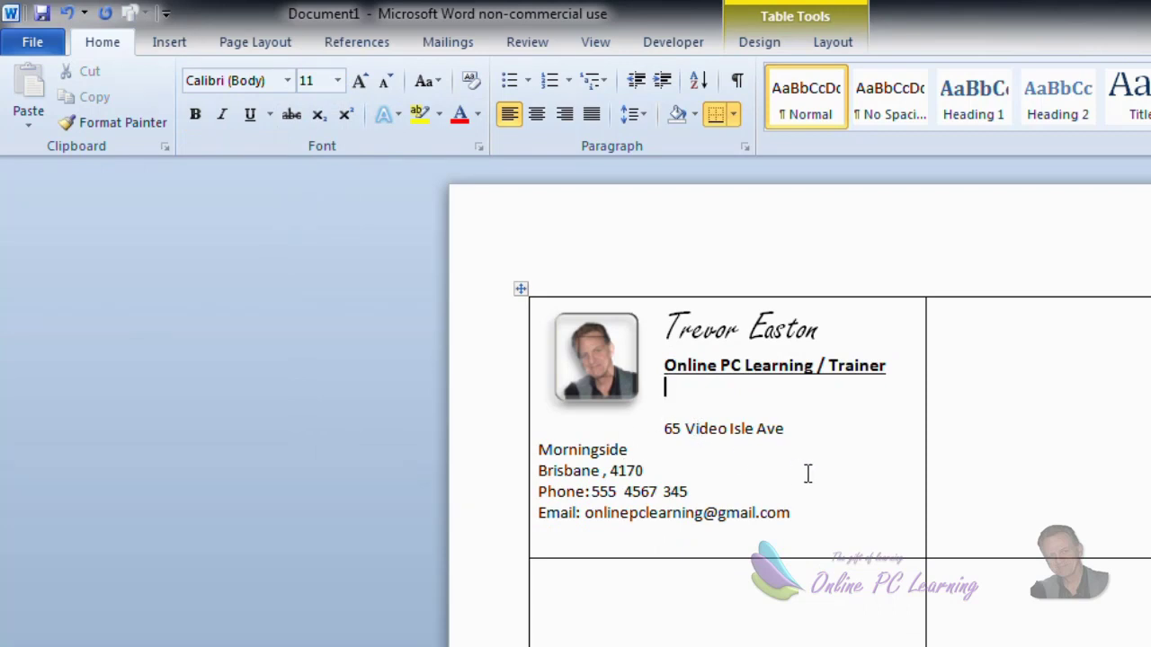
Step: Insert a blank line above the address so it starts below the photo, and set the e-mail line to 9 pt
{"action": "left_click", "coordinate": [833, 44]}
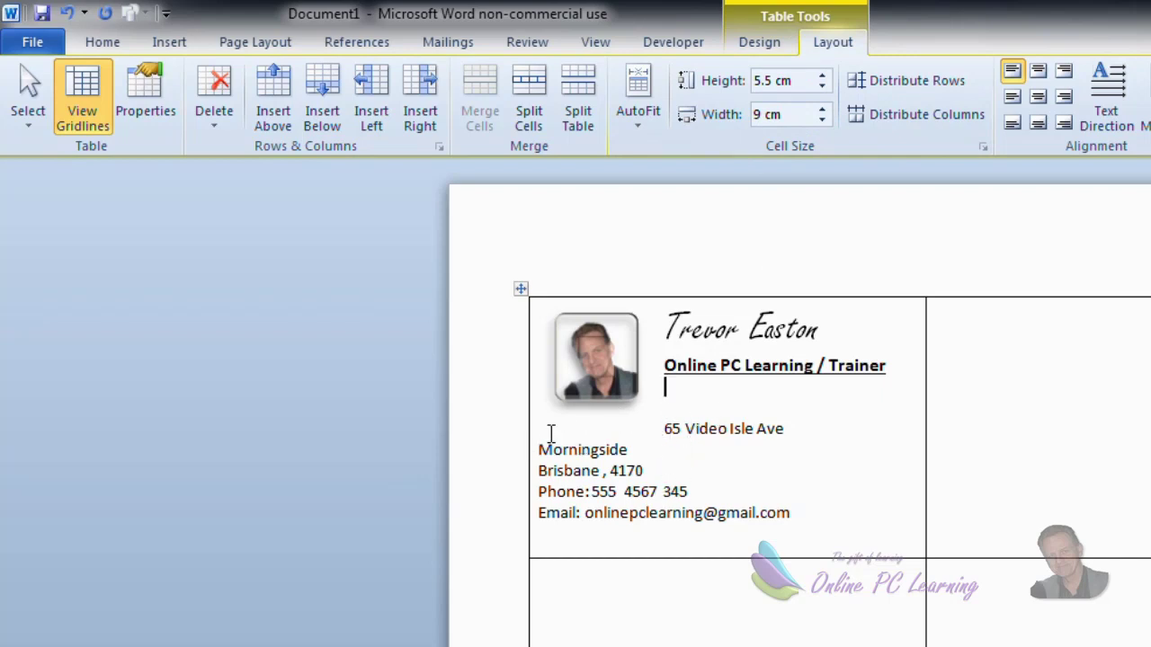
{"action": "key", "text": "Return"}
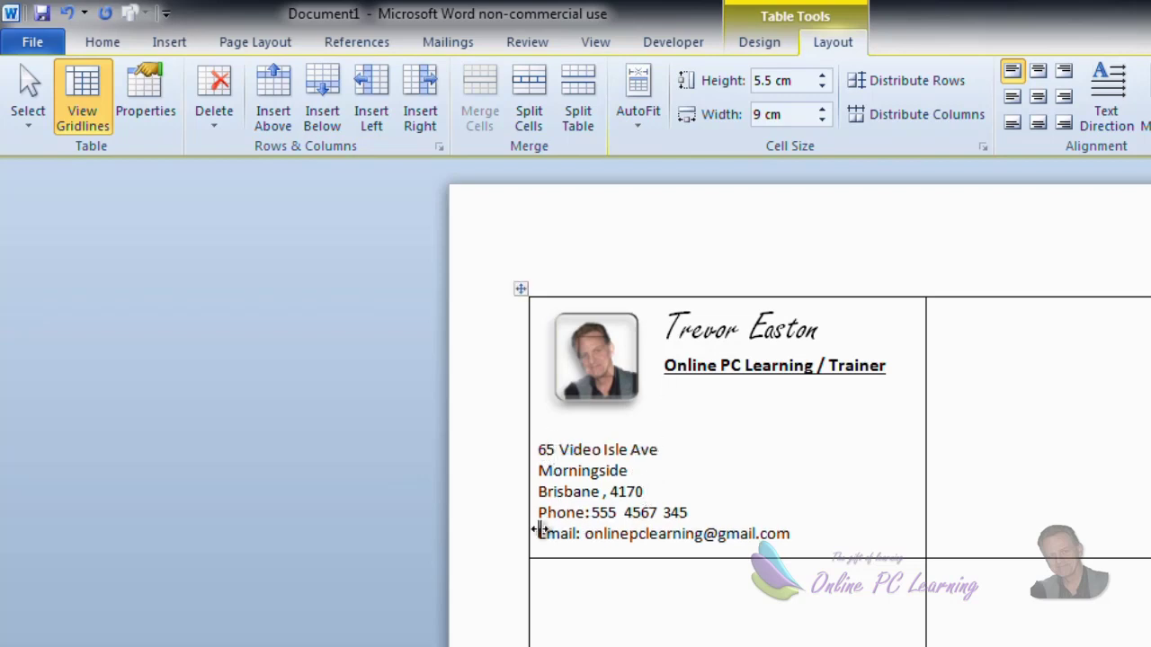
{"action": "left_click_drag", "start_coordinate": [538, 534], "coordinate": [818, 550]}
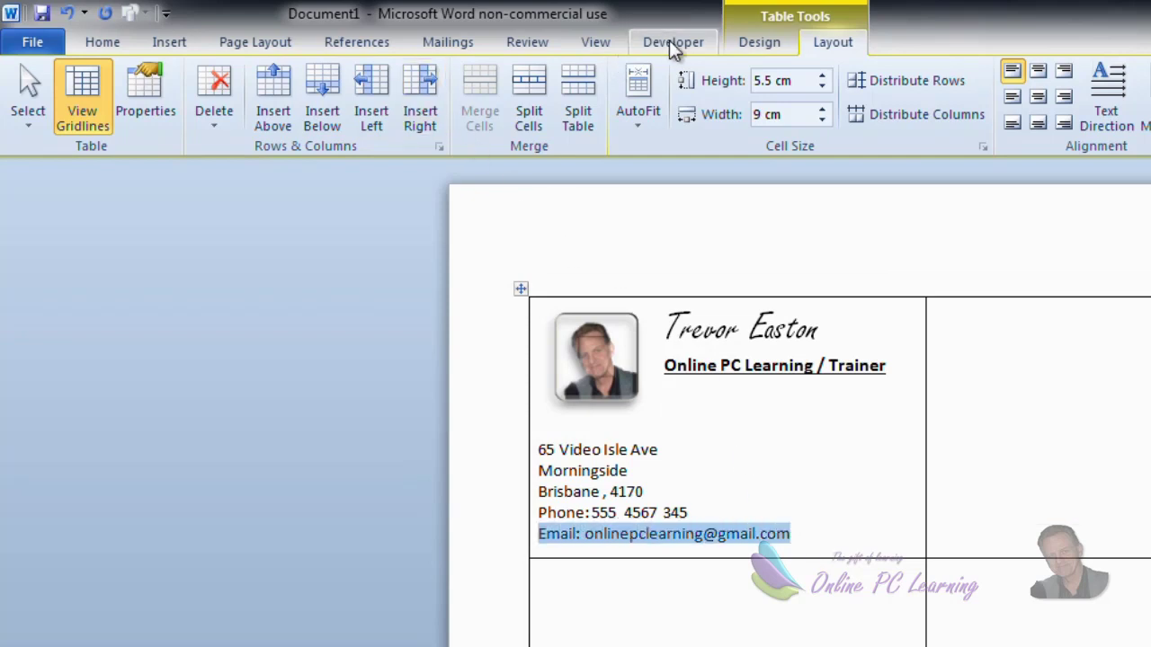
{"action": "left_click", "coordinate": [94, 41]}
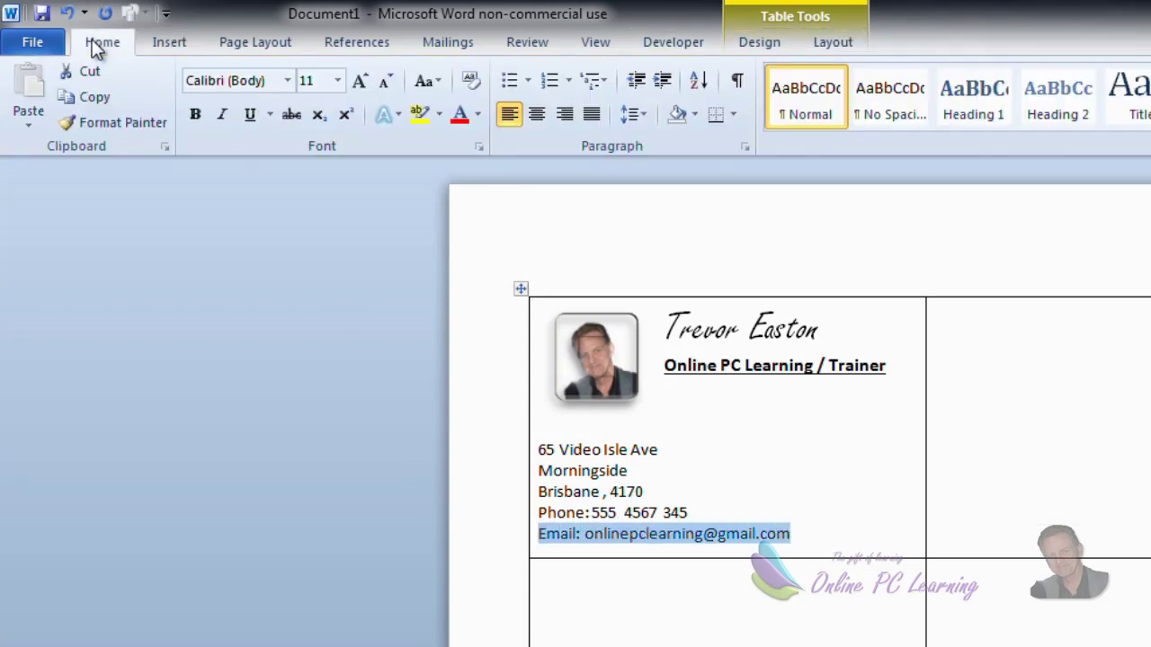
{"action": "left_click", "coordinate": [336, 81]}
{"action": "left_click", "coordinate": [312, 125]}
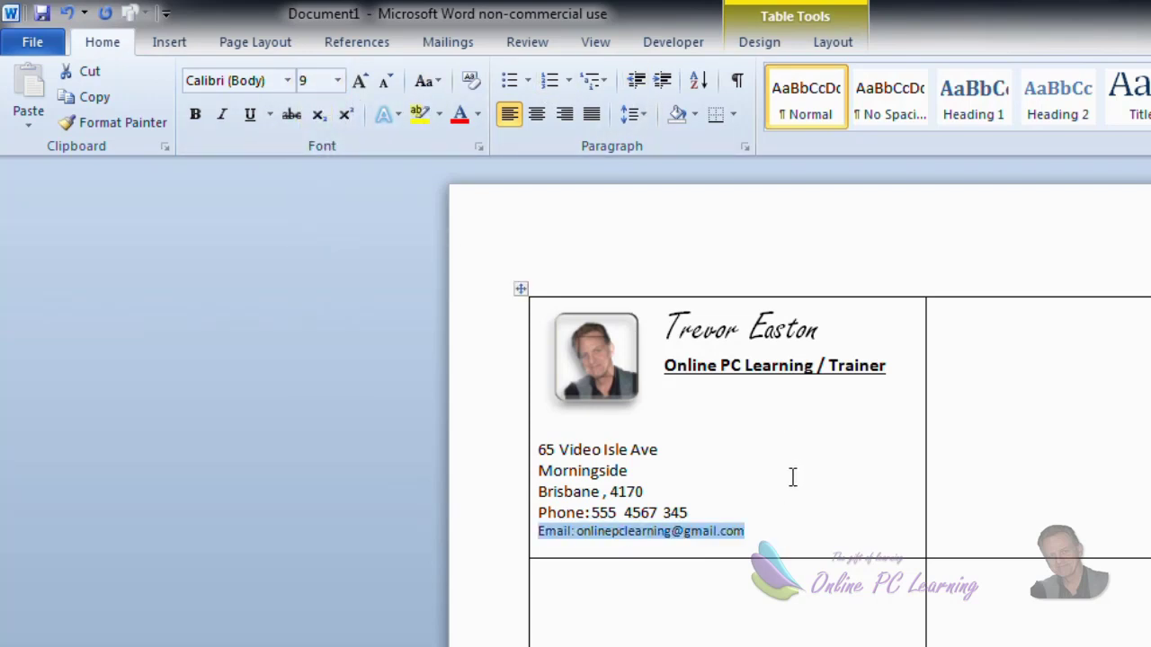
Step: Centre the address, phone and e-mail lines of the card
{"action": "key", "text": "ctrl+z"}
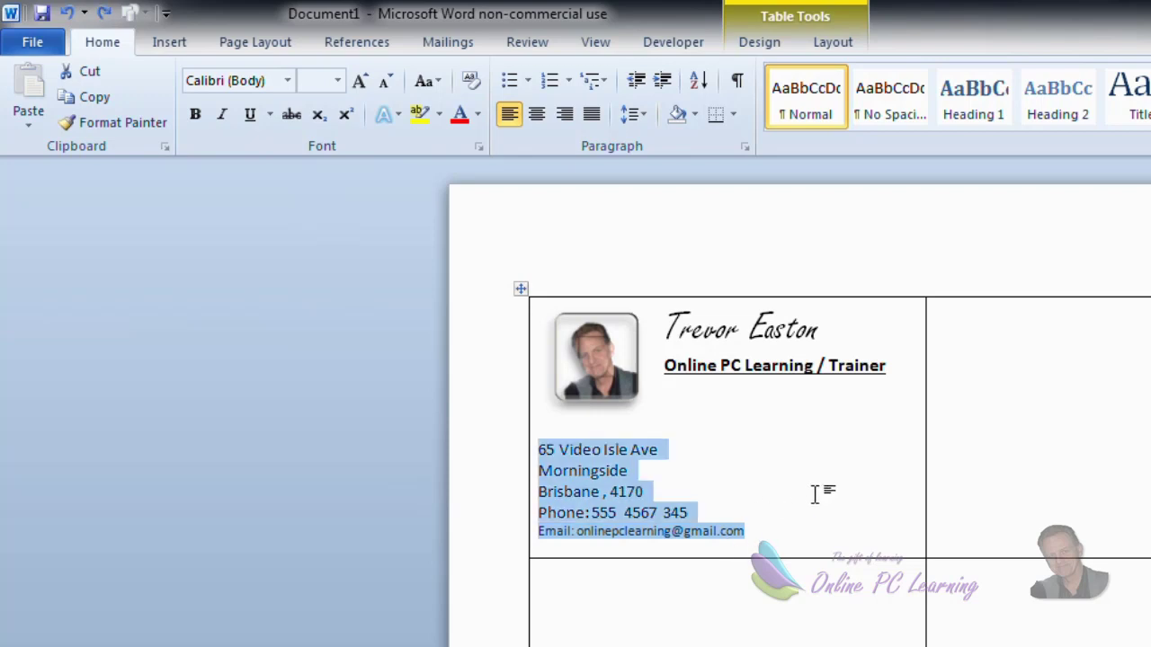
{"action": "left_click", "coordinate": [812, 491]}
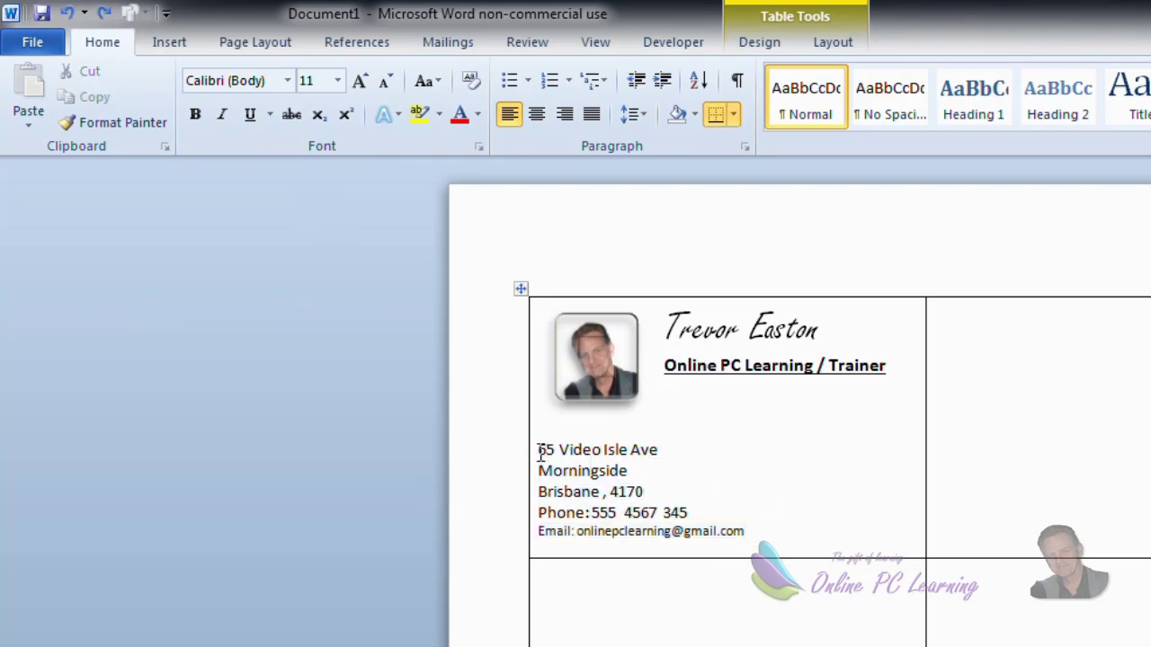
{"action": "left_click_drag", "start_coordinate": [539, 452], "coordinate": [753, 536]}
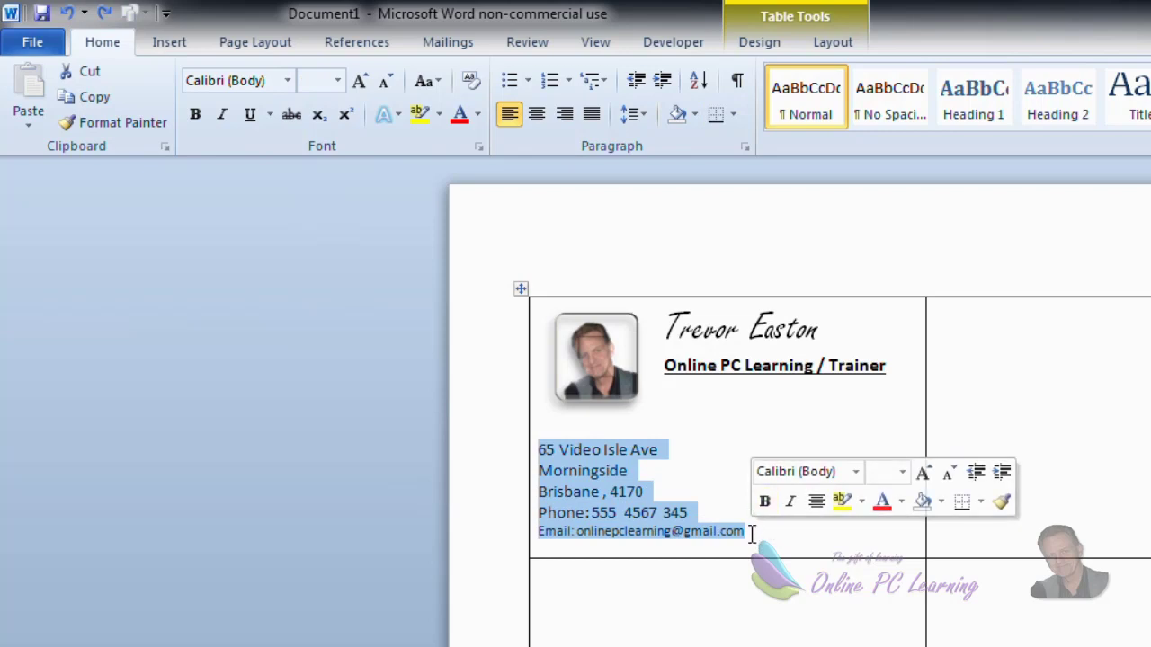
{"action": "left_click", "coordinate": [536, 114]}
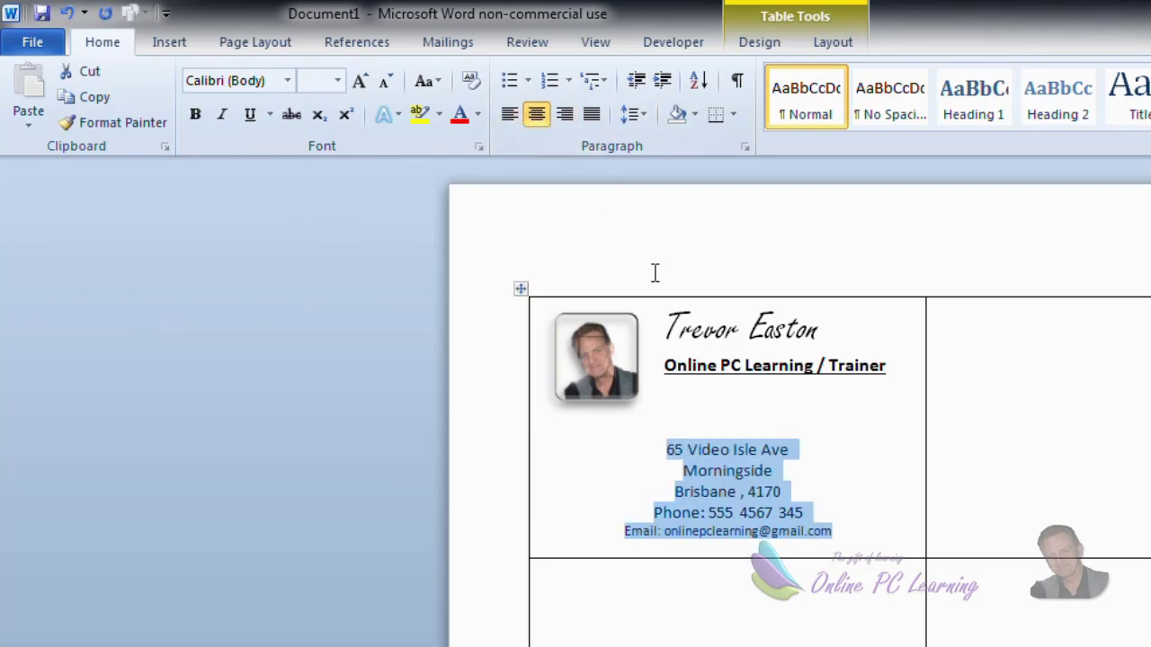
Step: Show the formatting marks and delete one of the empty paragraphs between the company line and the address
{"action": "left_click", "coordinate": [737, 82]}
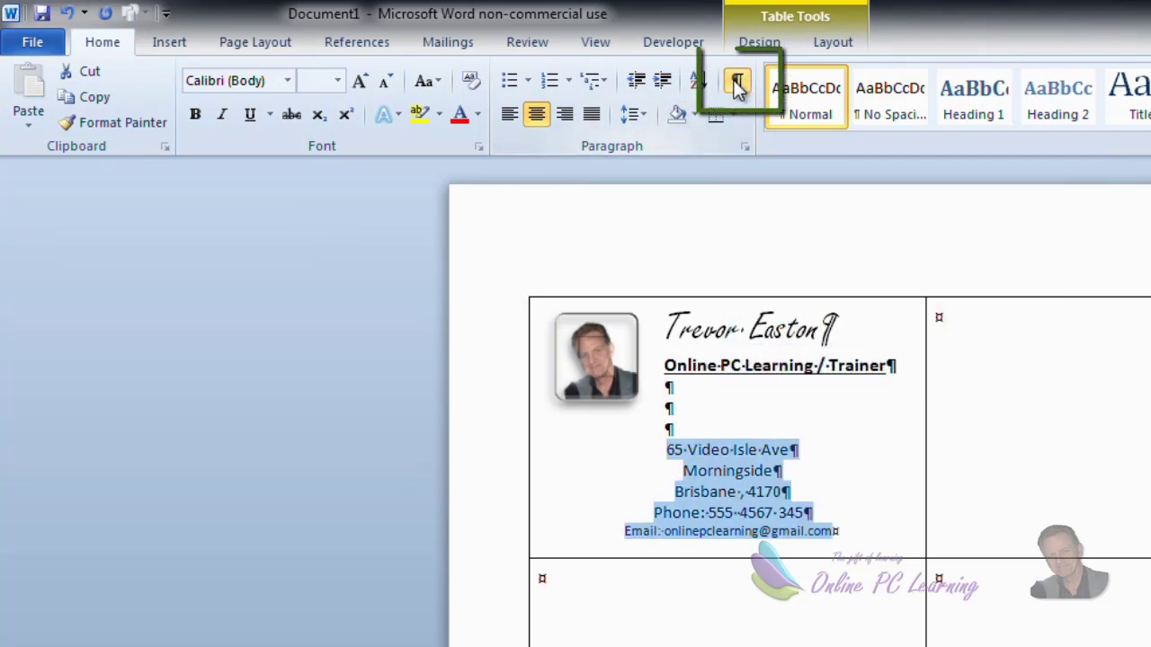
{"action": "left_click", "coordinate": [671, 388]}
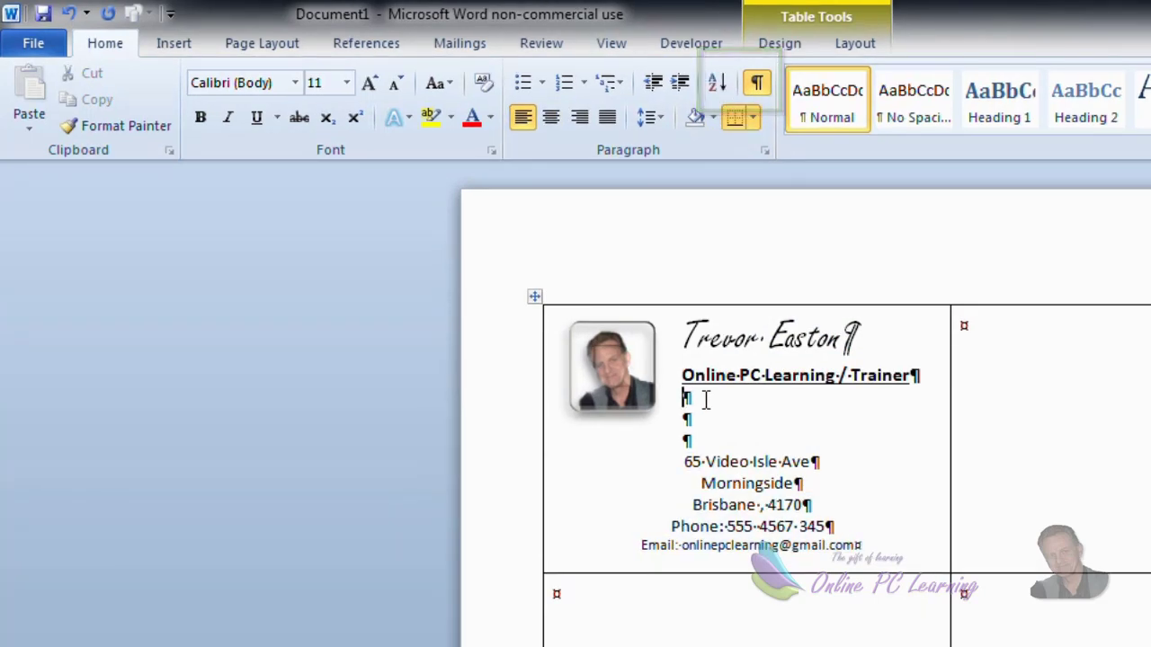
{"action": "key", "text": "Delete"}
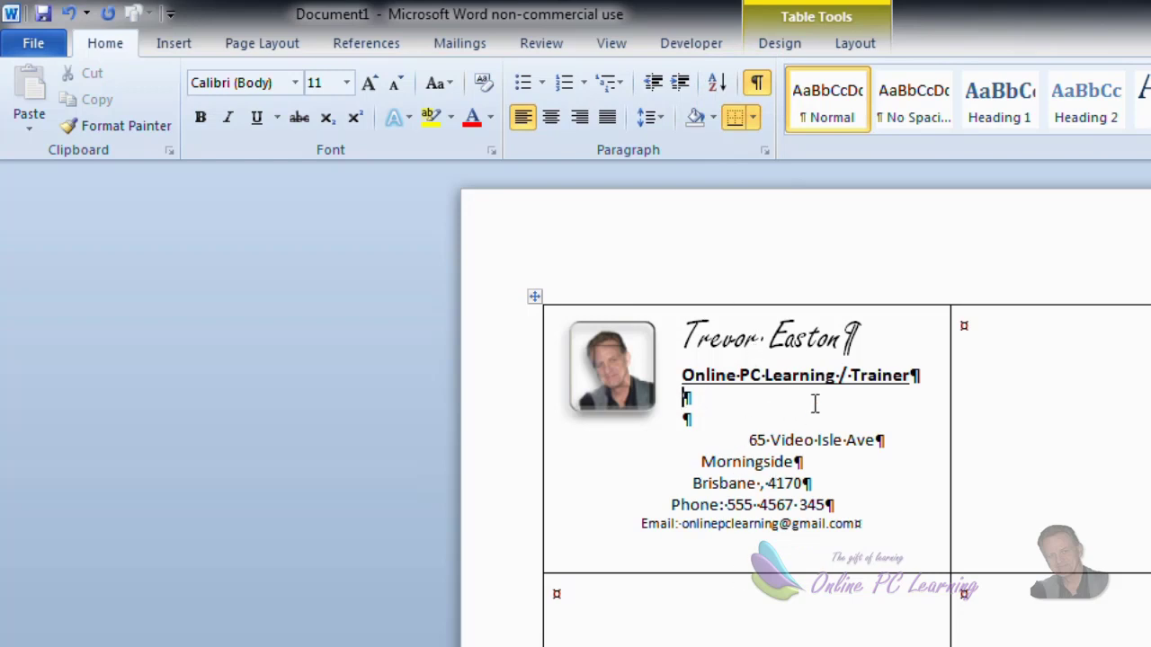
Step: Shrink the photo slightly so the street line centres with the rest of the address, and hide the formatting marks
{"action": "left_click", "coordinate": [649, 407]}
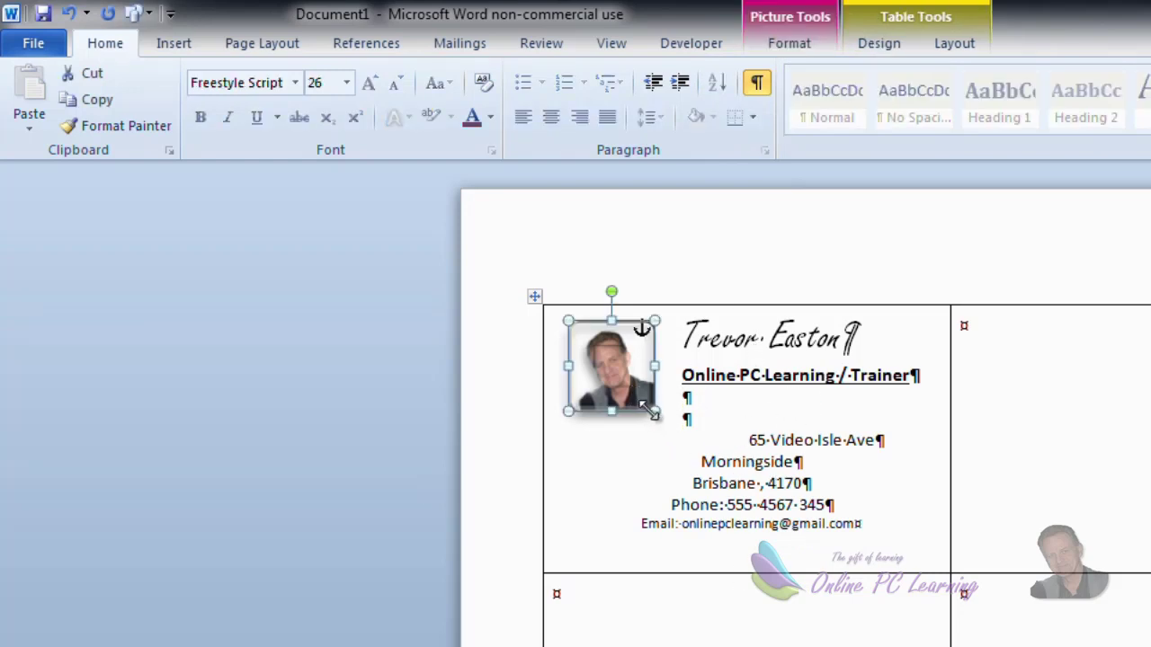
{"action": "left_click_drag", "start_coordinate": [649, 409], "coordinate": [642, 405]}
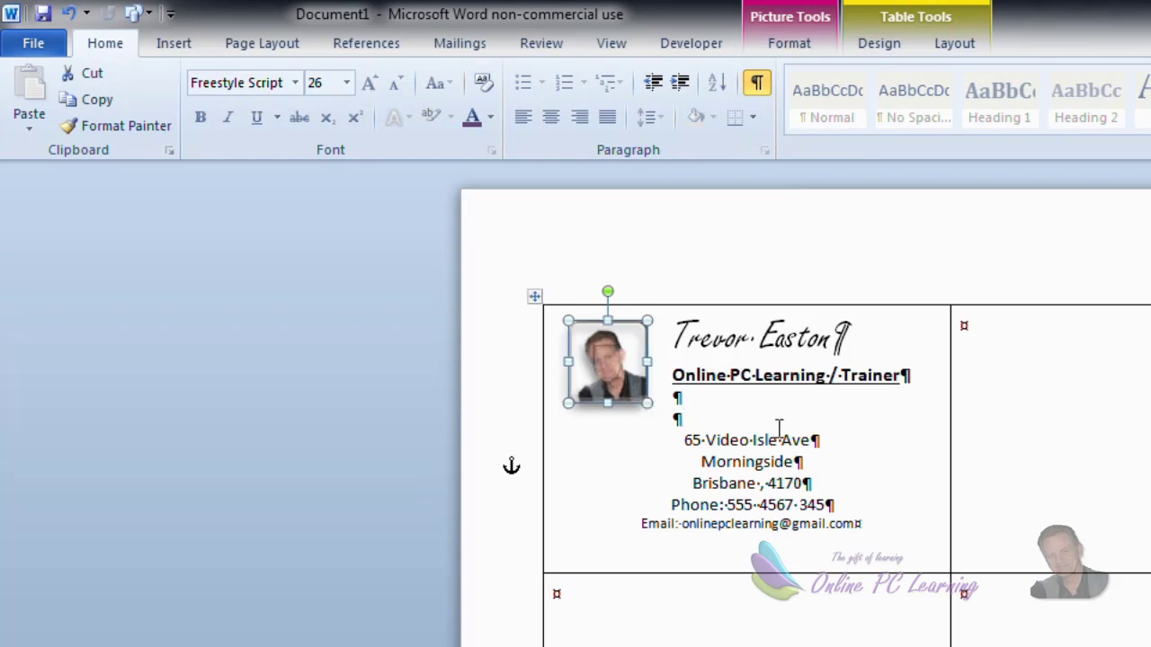
{"action": "left_click", "coordinate": [820, 465]}
{"action": "left_click", "coordinate": [881, 557]}
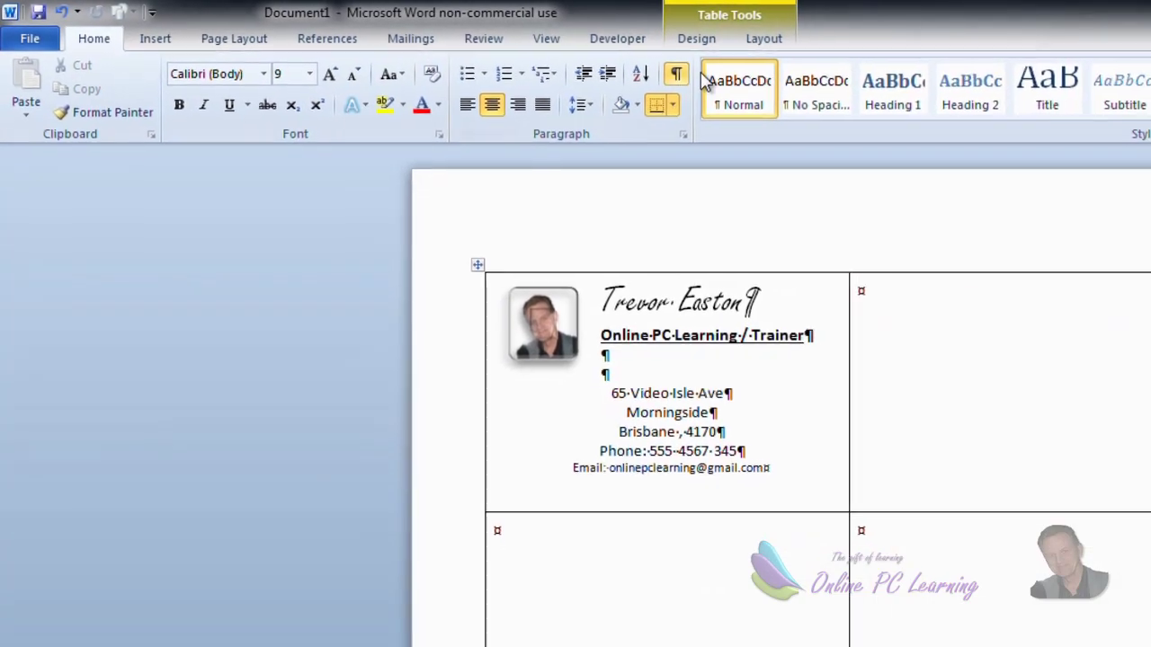
{"action": "left_click", "coordinate": [756, 82]}
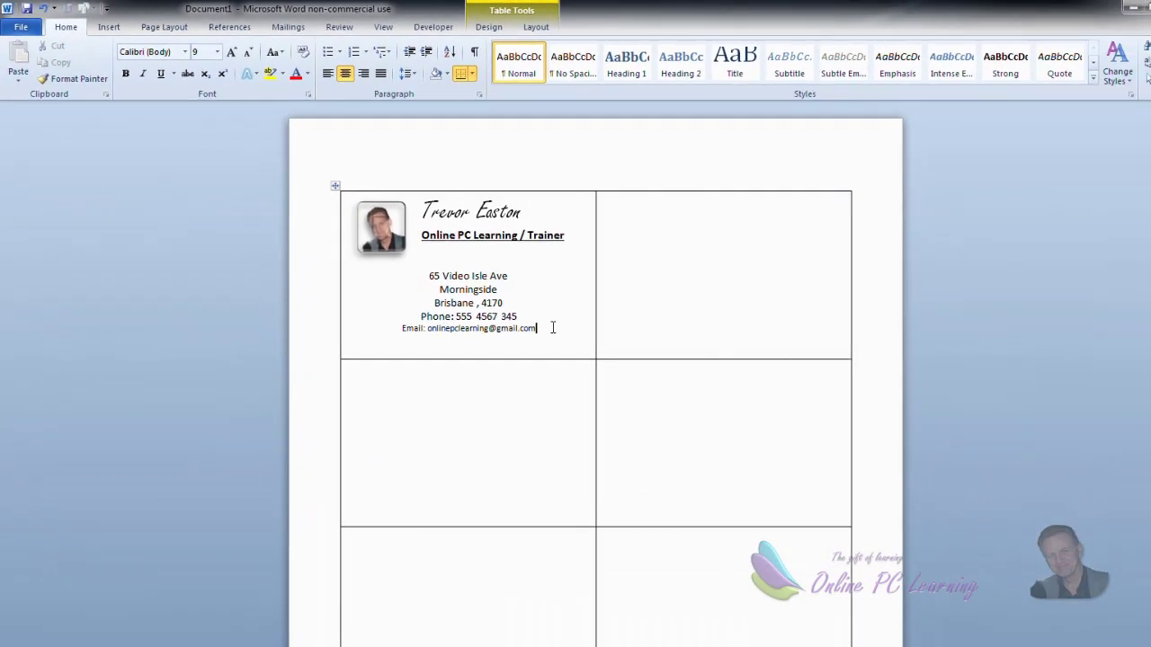
Step: Copy the first card's photo and all its text, and paste them into the second cell of the first row with source formatting
{"action": "left_click_drag", "start_coordinate": [646, 396], "coordinate": [462, 320]}
{"action": "left_click_drag", "start_coordinate": [367, 255], "coordinate": [364, 216]}
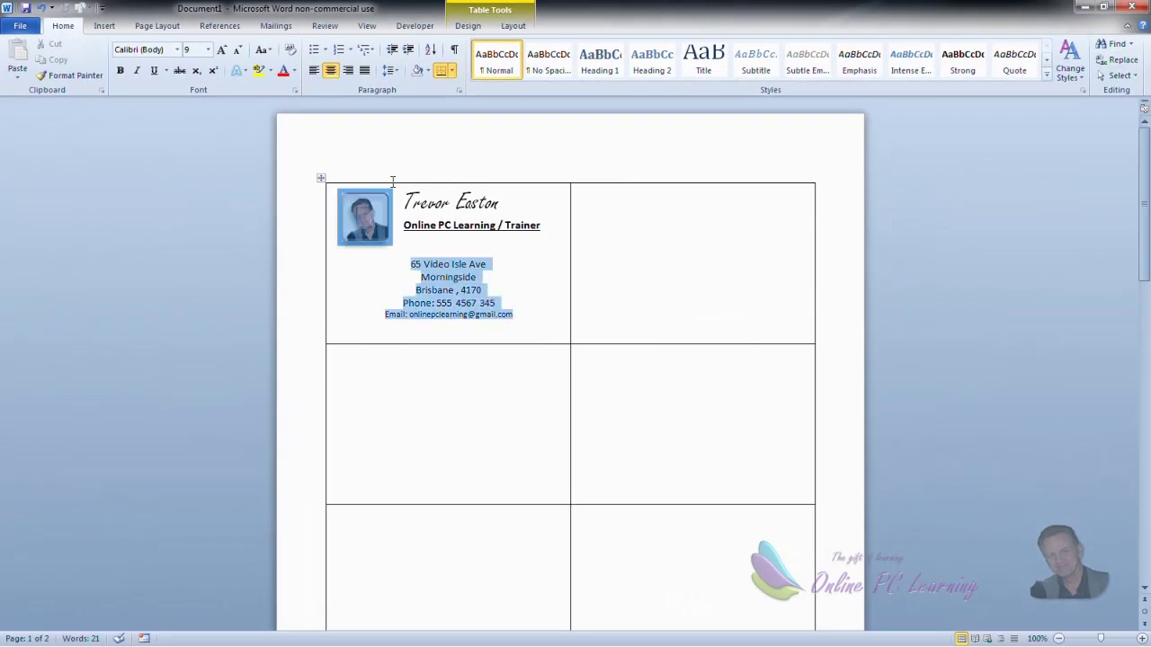
{"action": "left_click", "coordinate": [527, 282]}
{"action": "left_click_drag", "start_coordinate": [531, 314], "coordinate": [409, 188]}
{"action": "right_click", "coordinate": [440, 210]}
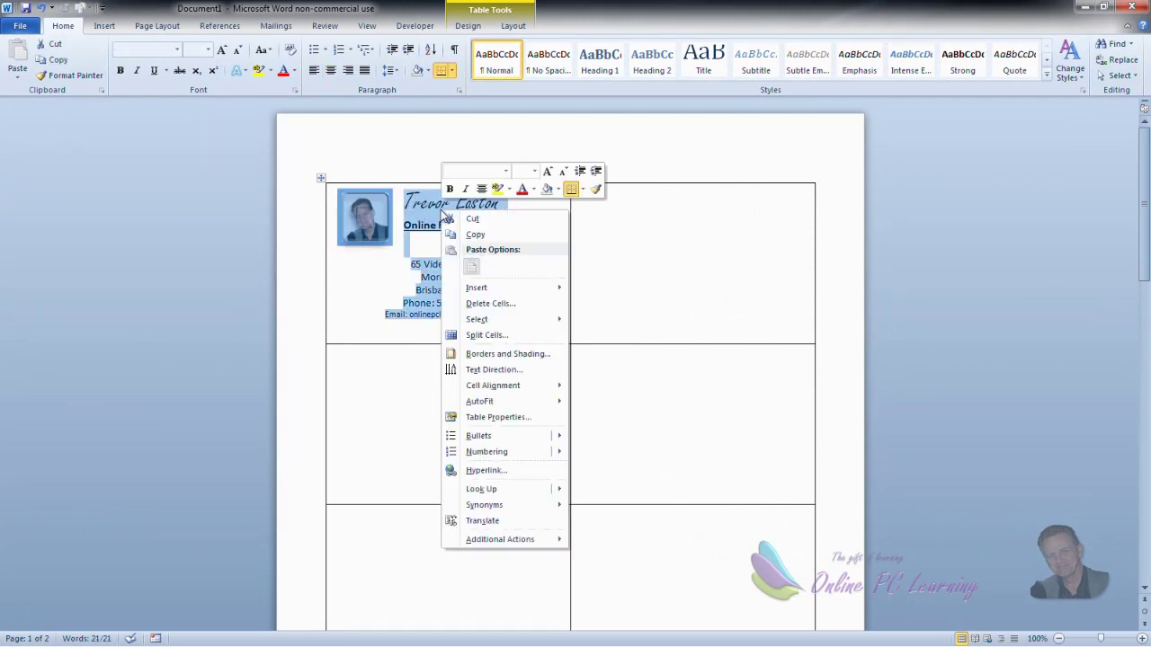
{"action": "left_click", "coordinate": [627, 205]}
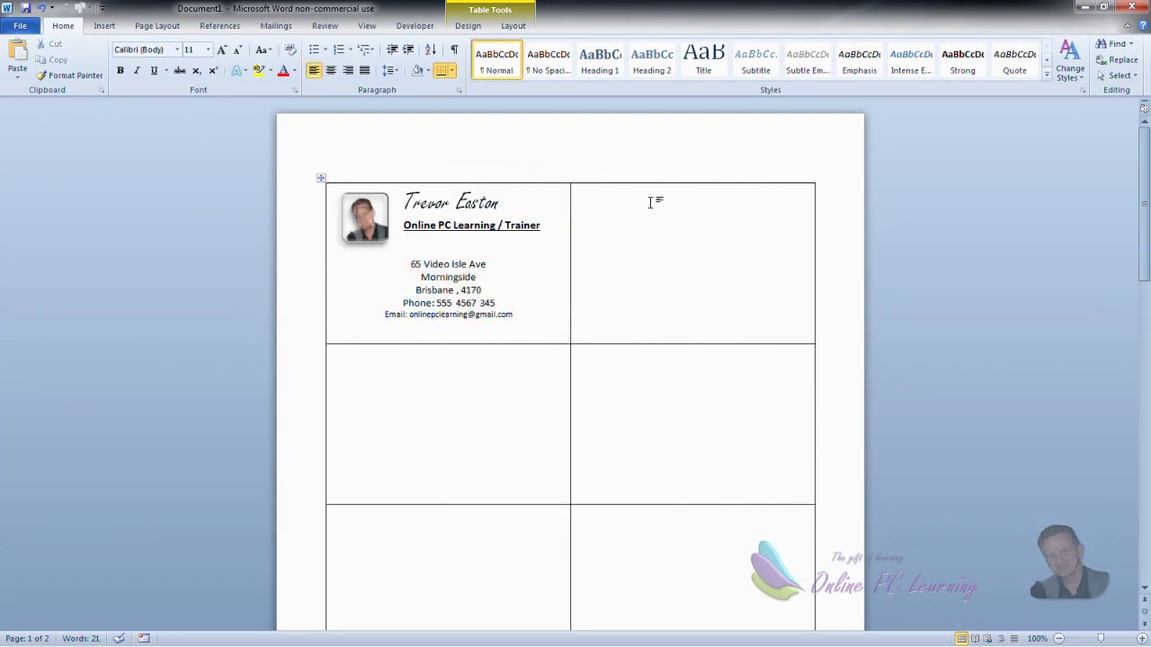
{"action": "right_click", "coordinate": [677, 218]}
{"action": "left_click", "coordinate": [702, 269]}
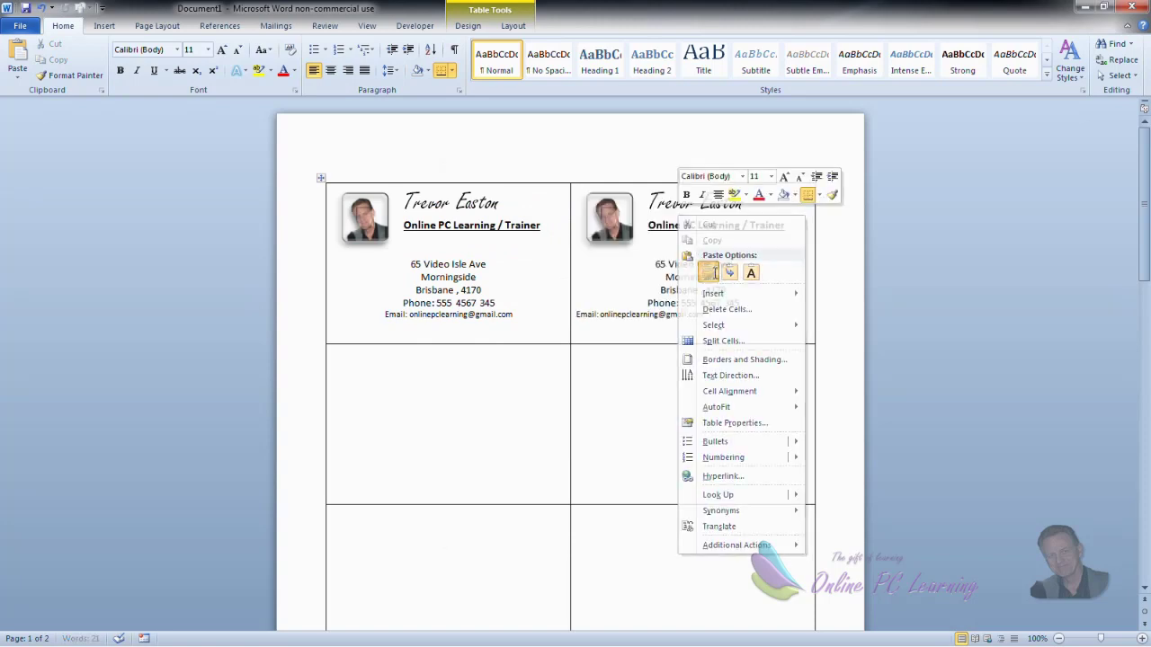
Step: Paste the copied card into both cells of the table's second row
{"action": "right_click", "coordinate": [439, 421]}
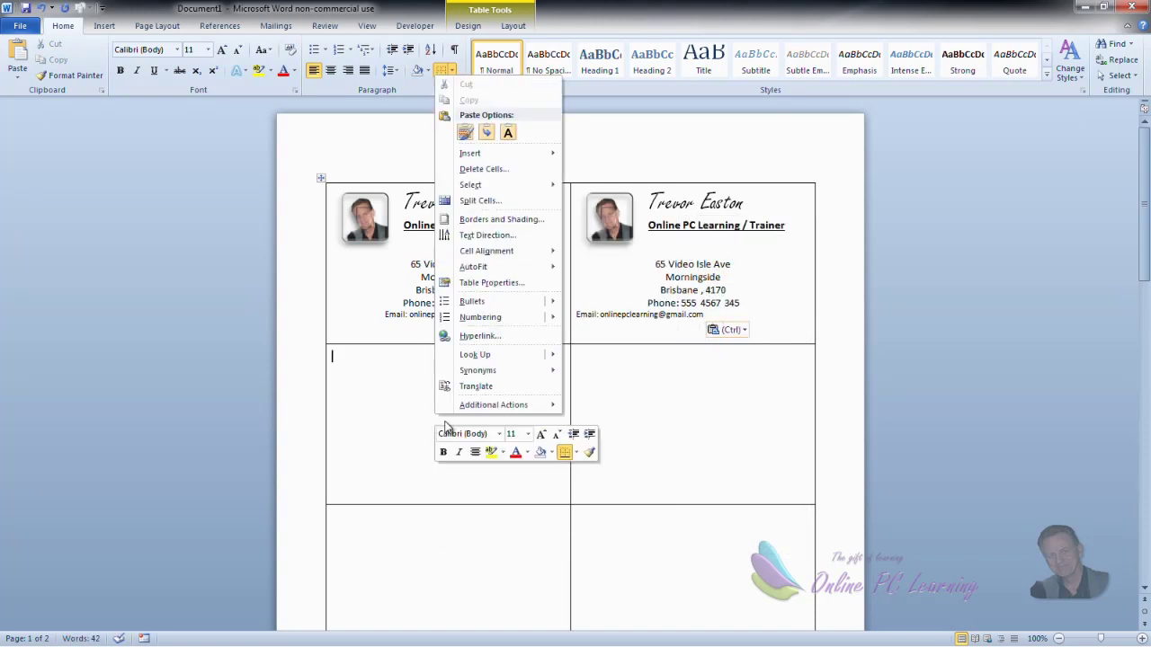
{"action": "left_click", "coordinate": [336, 353]}
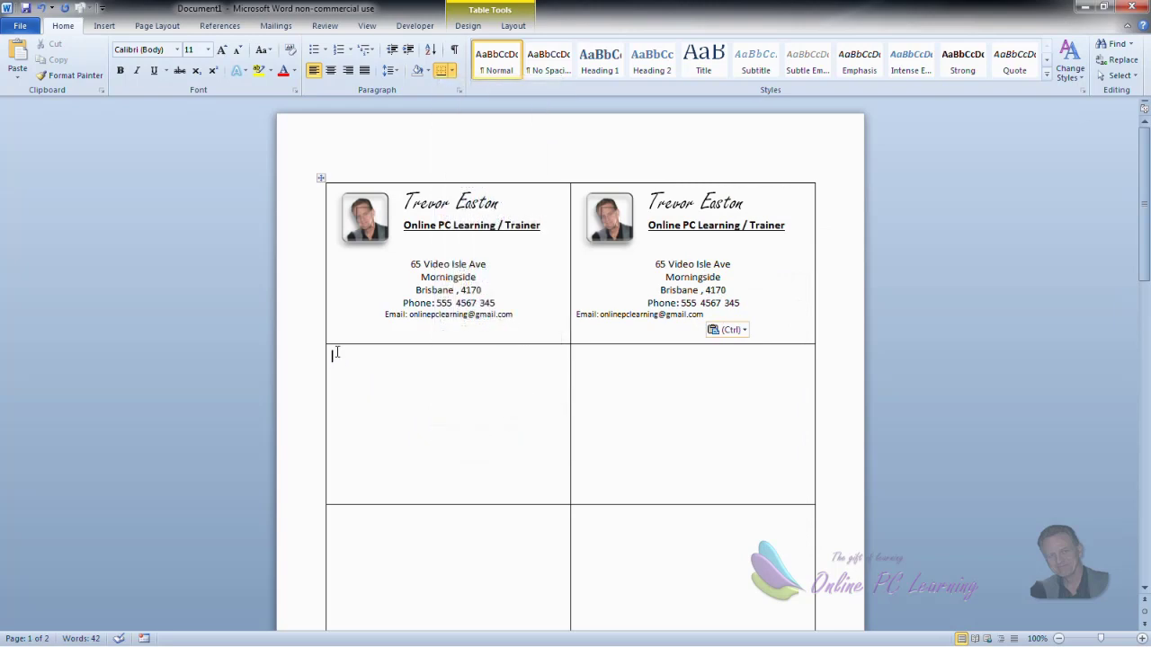
{"action": "key", "text": "ctrl+v"}
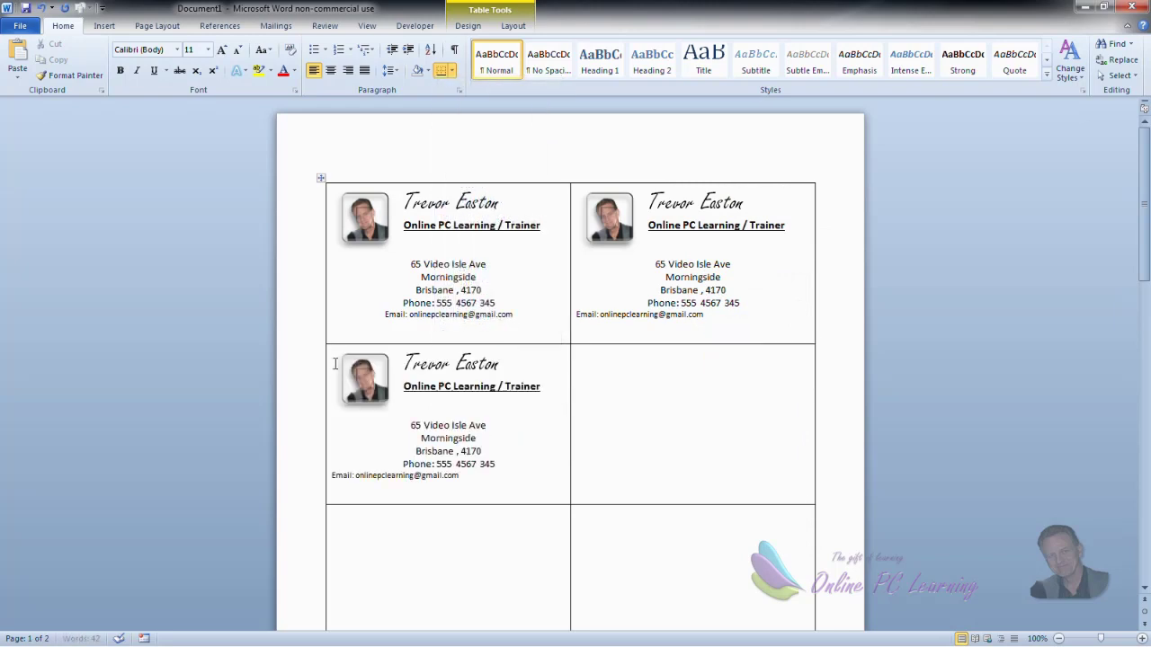
{"action": "key", "text": "ctrl+v"}
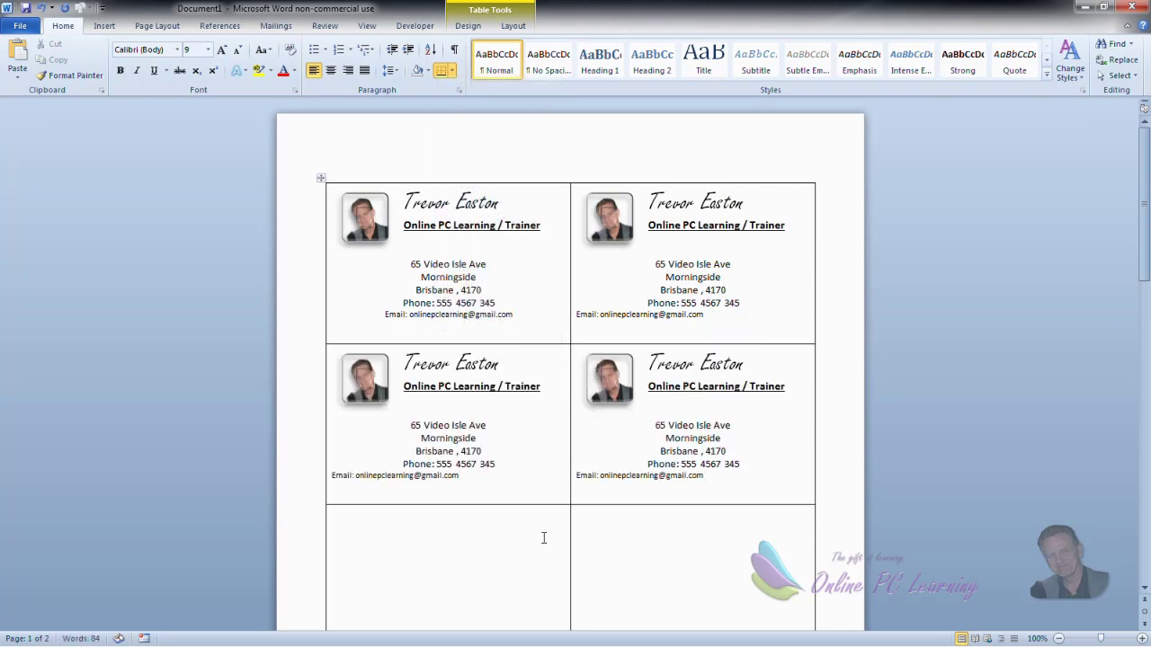
Step: Paste the copied card into both cells of the third row
{"action": "left_click", "coordinate": [441, 539]}
{"action": "key", "text": "ctrl+v"}
{"action": "left_click", "coordinate": [653, 521]}
{"action": "key", "text": "ctrl+v"}
Step: Fill both empty cells of the last row, on the second page, with the copied card
{"action": "scroll", "coordinate": [651, 511], "scroll_direction": "down", "scroll_amount": 2}
{"action": "scroll", "coordinate": [611, 485], "scroll_direction": "down", "scroll_amount": 2}
{"action": "scroll", "coordinate": [550, 456], "scroll_direction": "up", "scroll_amount": 4}
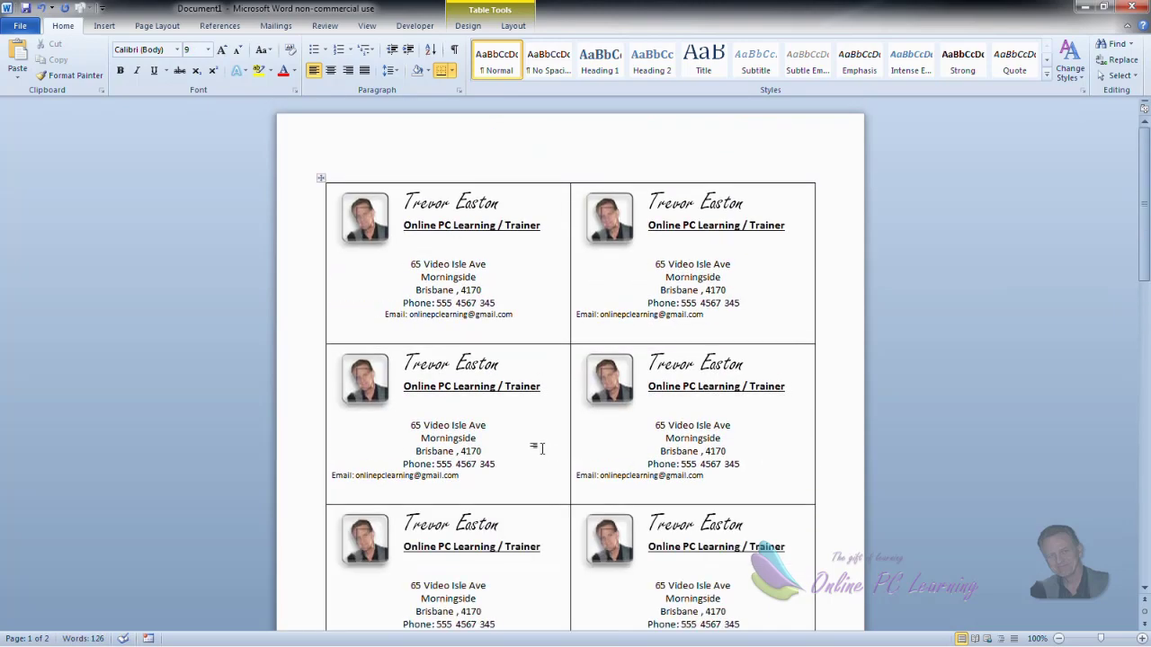
{"action": "scroll", "coordinate": [542, 447], "scroll_direction": "down", "scroll_amount": 4}
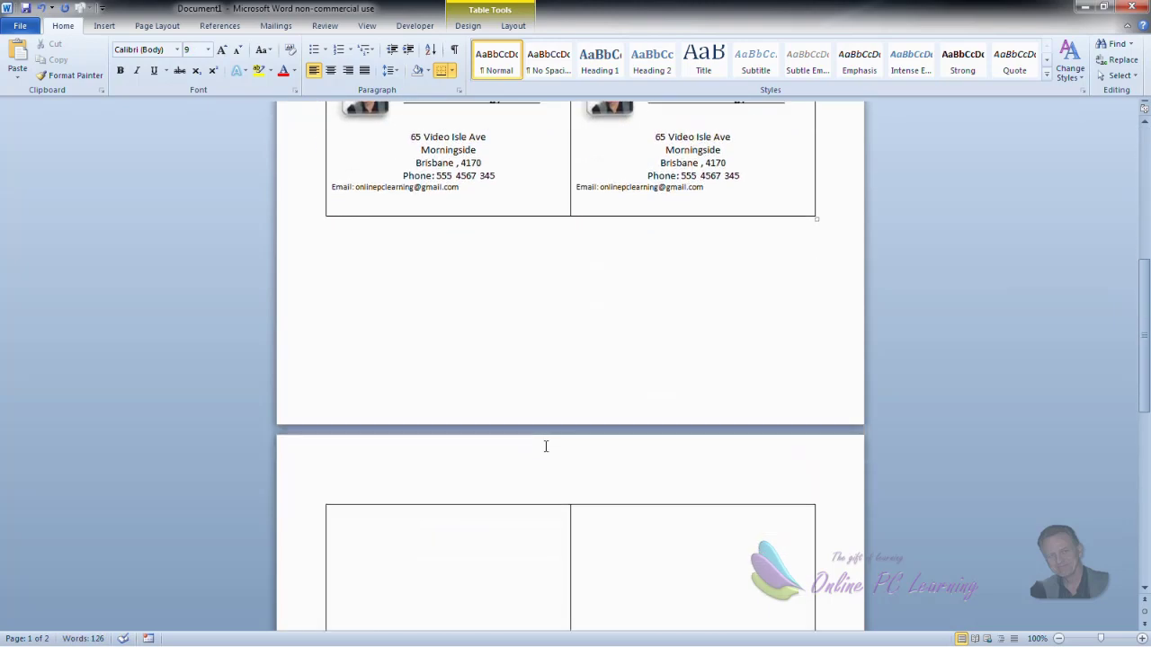
{"action": "scroll", "coordinate": [546, 446], "scroll_direction": "down", "scroll_amount": 4}
{"action": "left_click", "coordinate": [430, 373]}
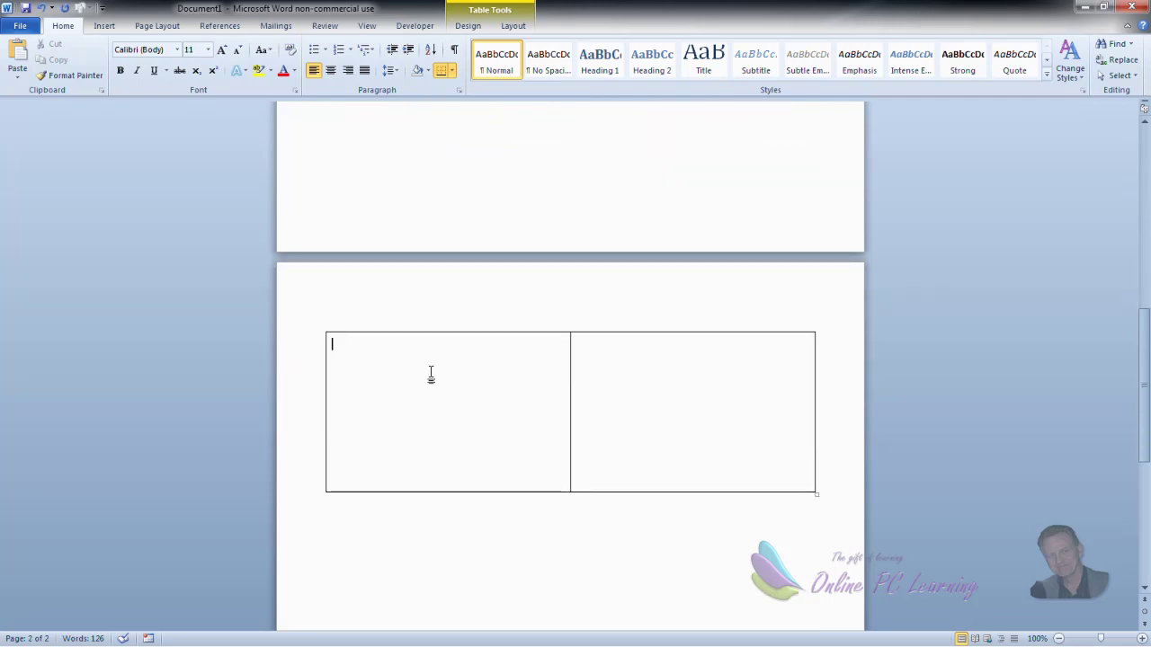
{"action": "key", "text": "ctrl+v"}
{"action": "left_click", "coordinate": [624, 377]}
{"action": "key", "text": "ctrl+v"}
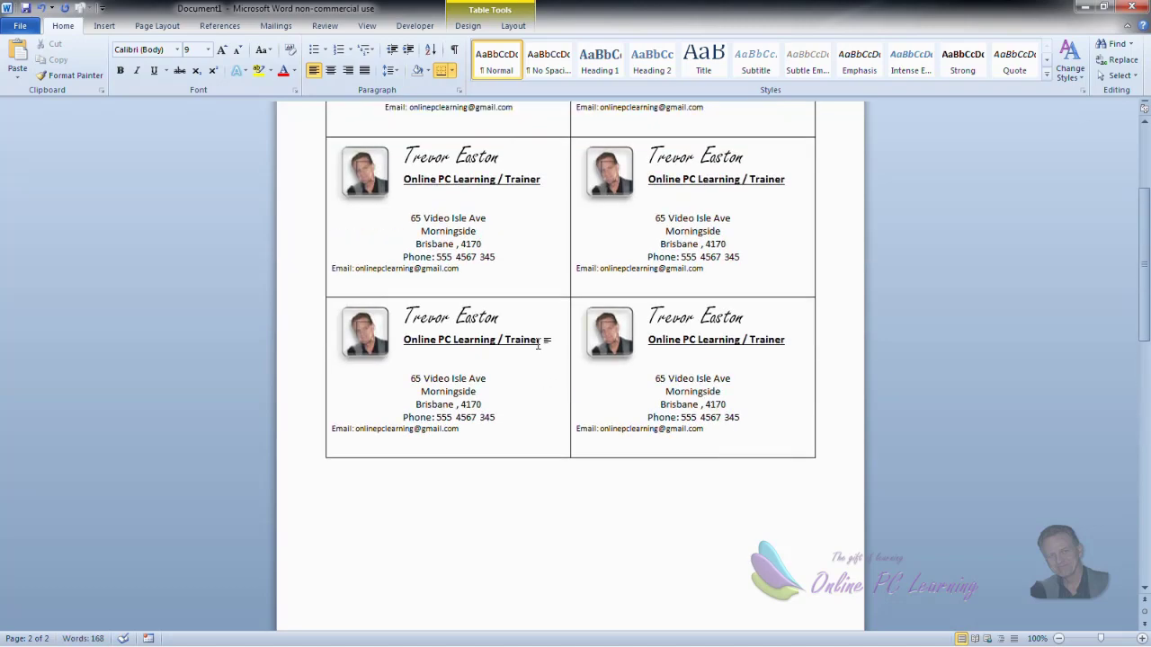
Step: Reduce the top page margin to 1 cm for the whole document
{"action": "scroll", "coordinate": [536, 342], "scroll_direction": "up", "scroll_amount": 5}
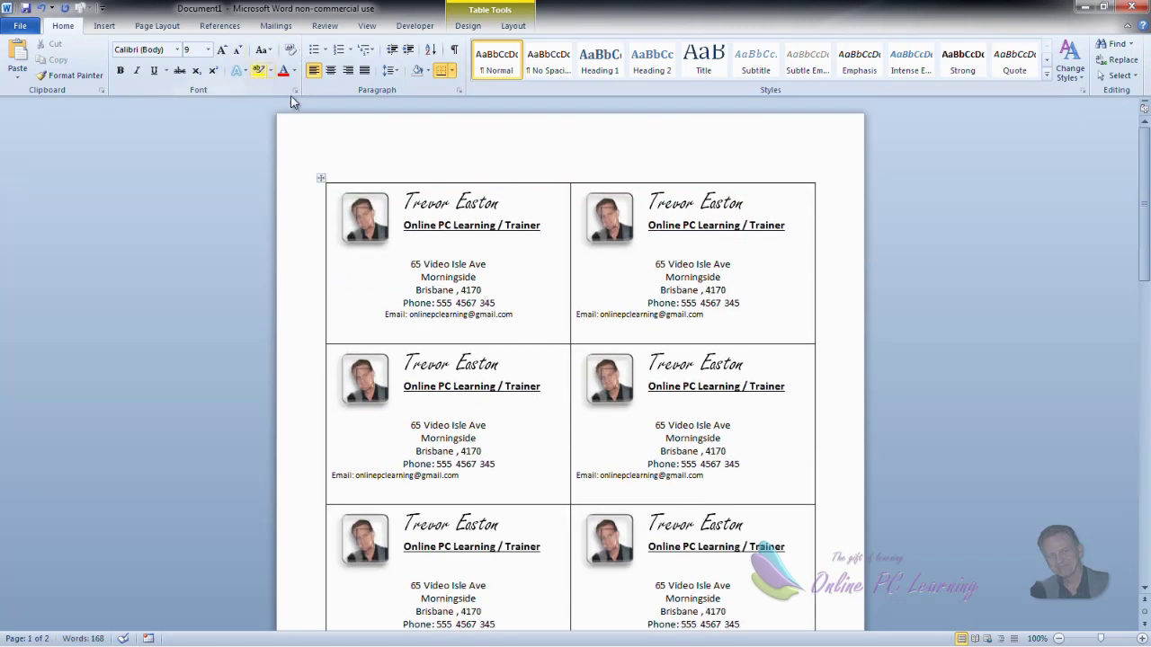
{"action": "left_click", "coordinate": [164, 26]}
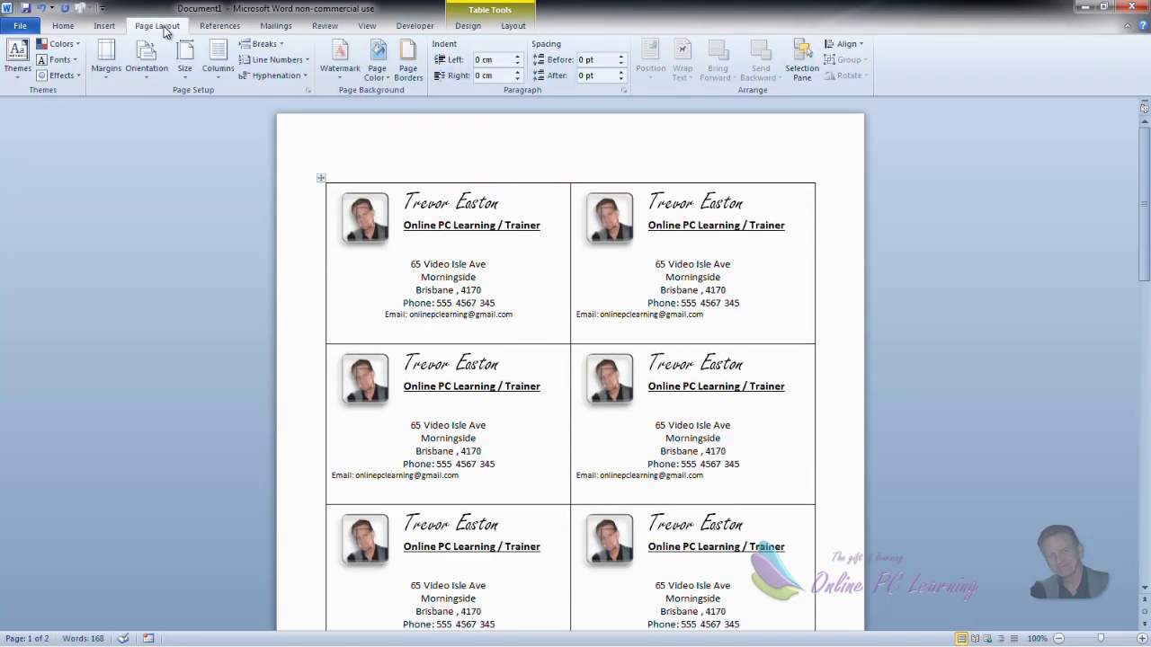
{"action": "left_click", "coordinate": [307, 91]}
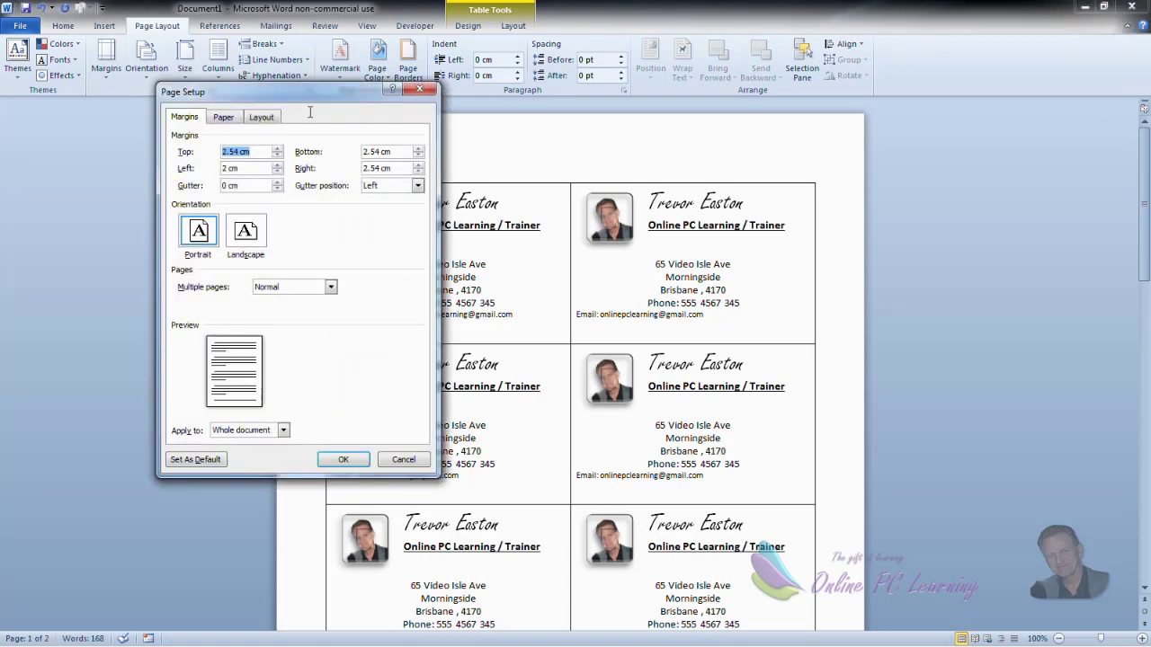
{"action": "type", "text": "1.3"}
{"action": "left_click", "coordinate": [277, 156]}
{"action": "left_click", "coordinate": [278, 155]}
{"action": "left_click", "coordinate": [278, 156]}
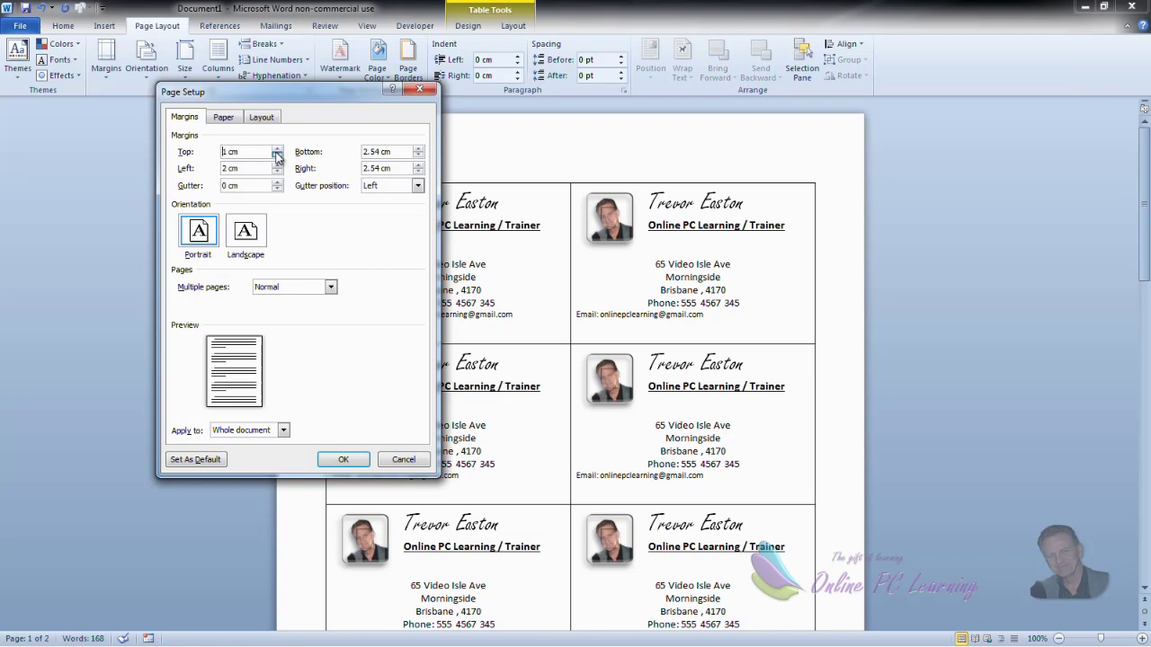
{"action": "left_click", "coordinate": [344, 460]}
{"action": "scroll", "coordinate": [550, 352], "scroll_direction": "down", "scroll_amount": 3}
{"action": "scroll", "coordinate": [551, 353], "scroll_direction": "up", "scroll_amount": 5}
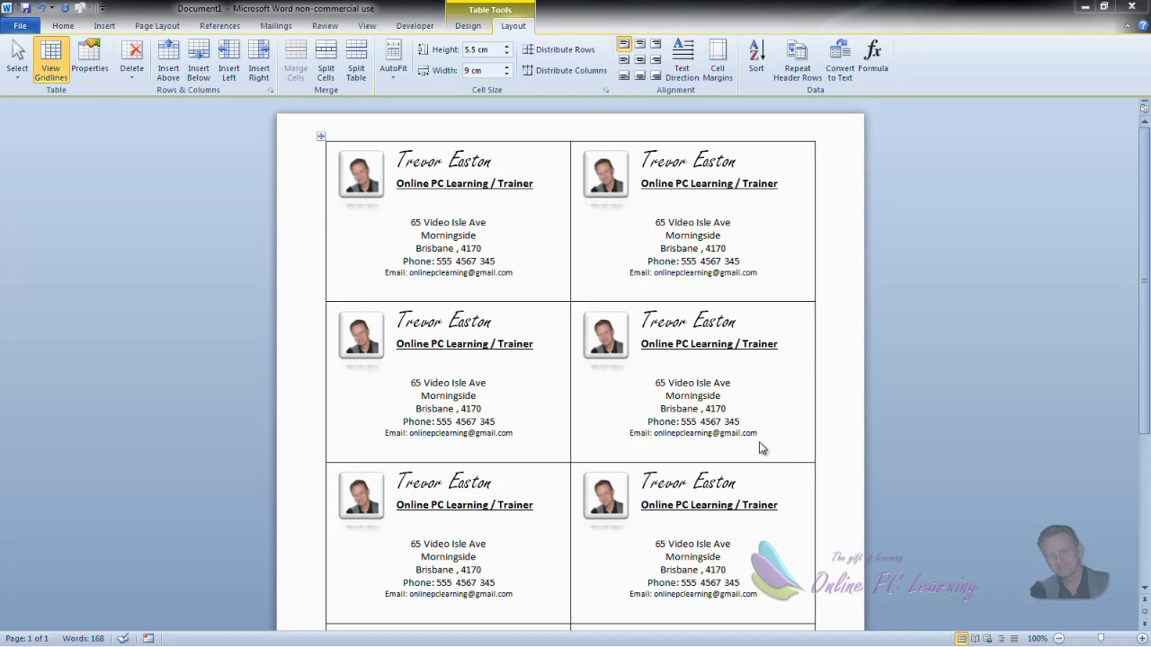
Step: Review the picture styles available for the first card's photo
{"action": "double_click", "coordinate": [371, 185]}
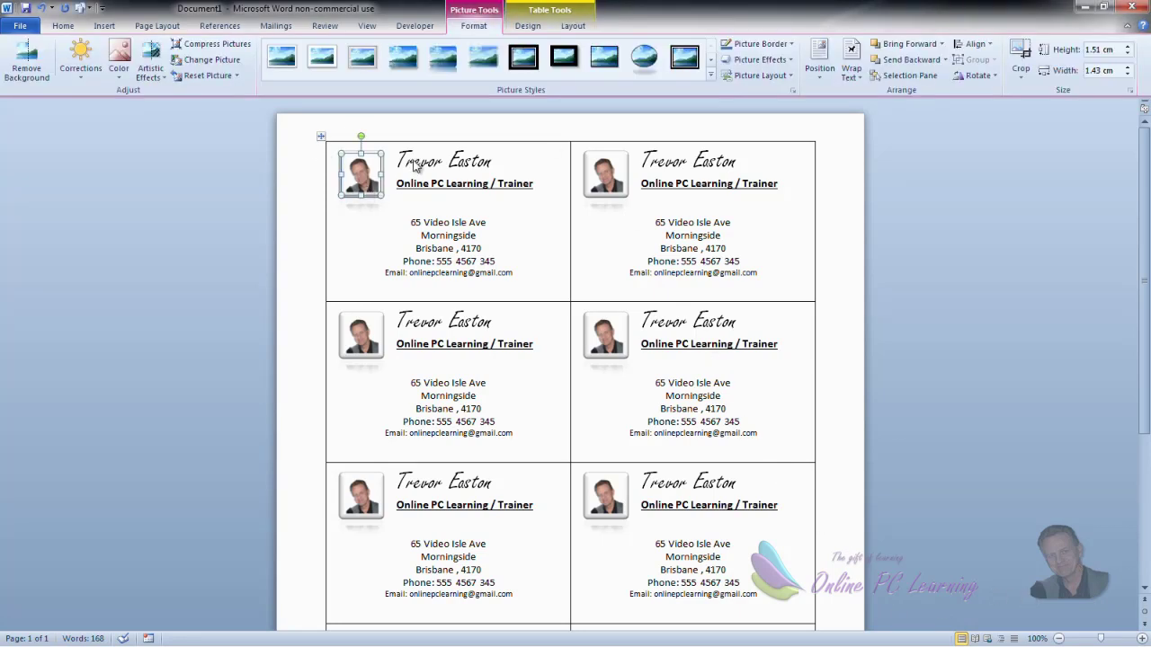
{"action": "right_click", "coordinate": [618, 89]}
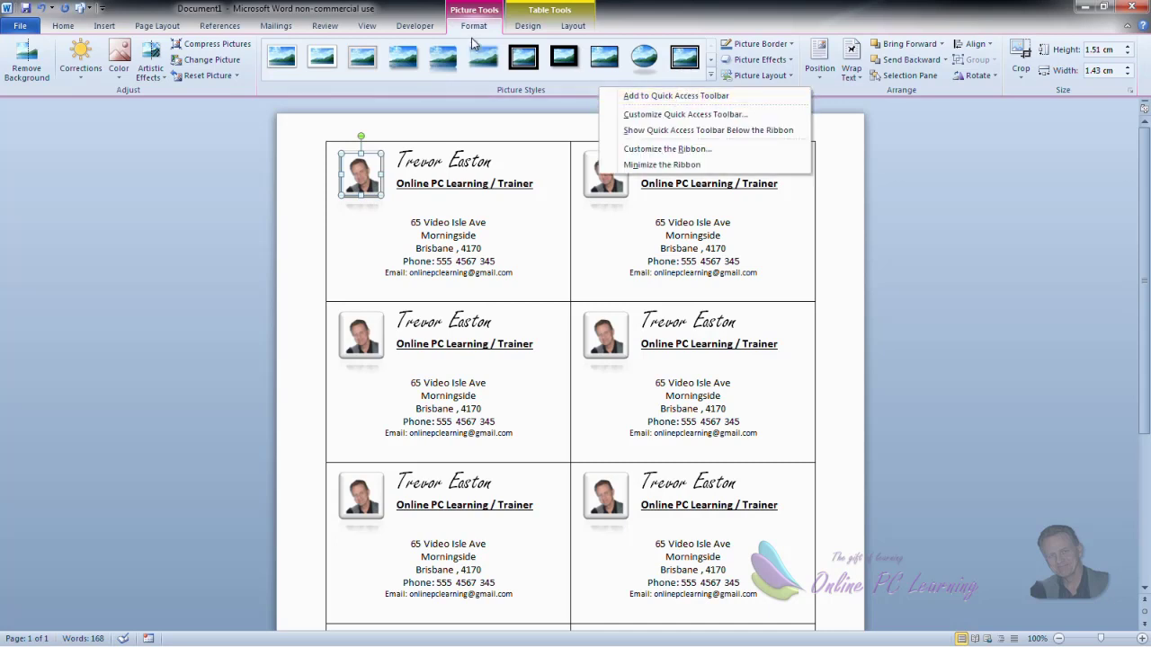
{"action": "left_click", "coordinate": [710, 75]}
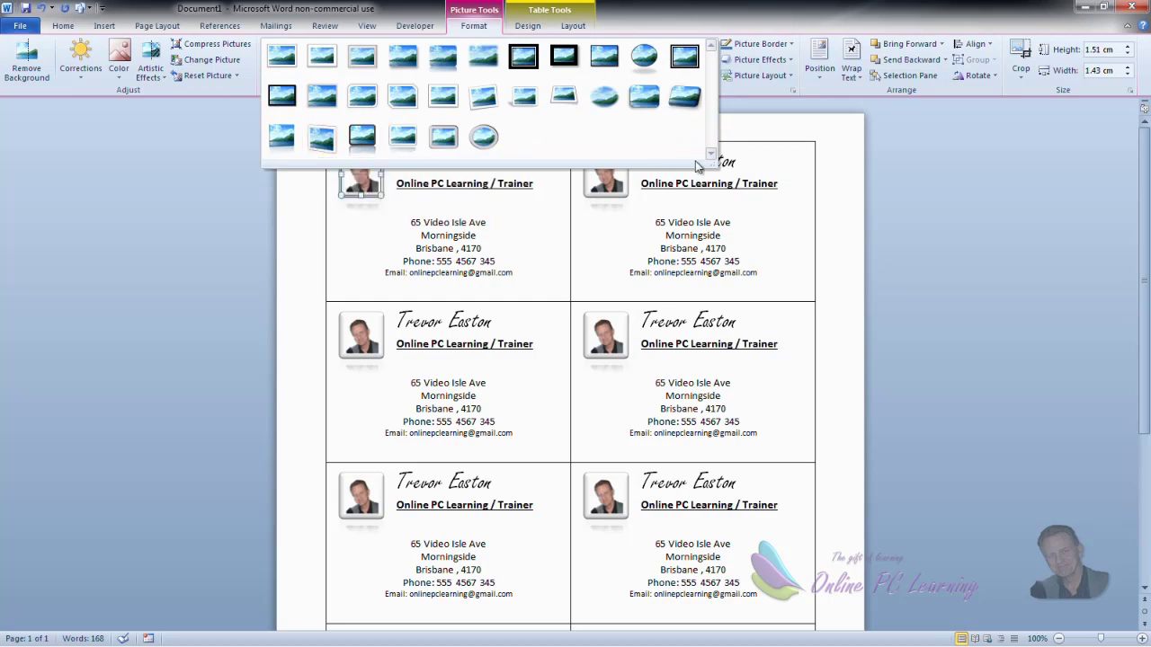
{"action": "left_click", "coordinate": [382, 135]}
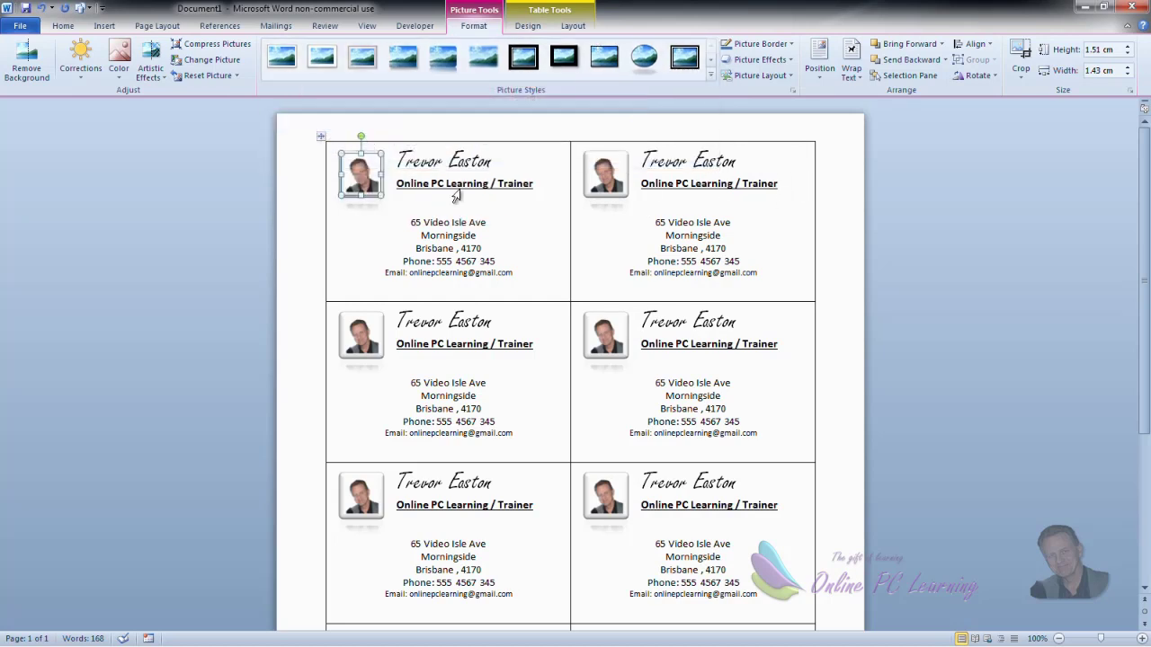
{"action": "left_click", "coordinate": [392, 153]}
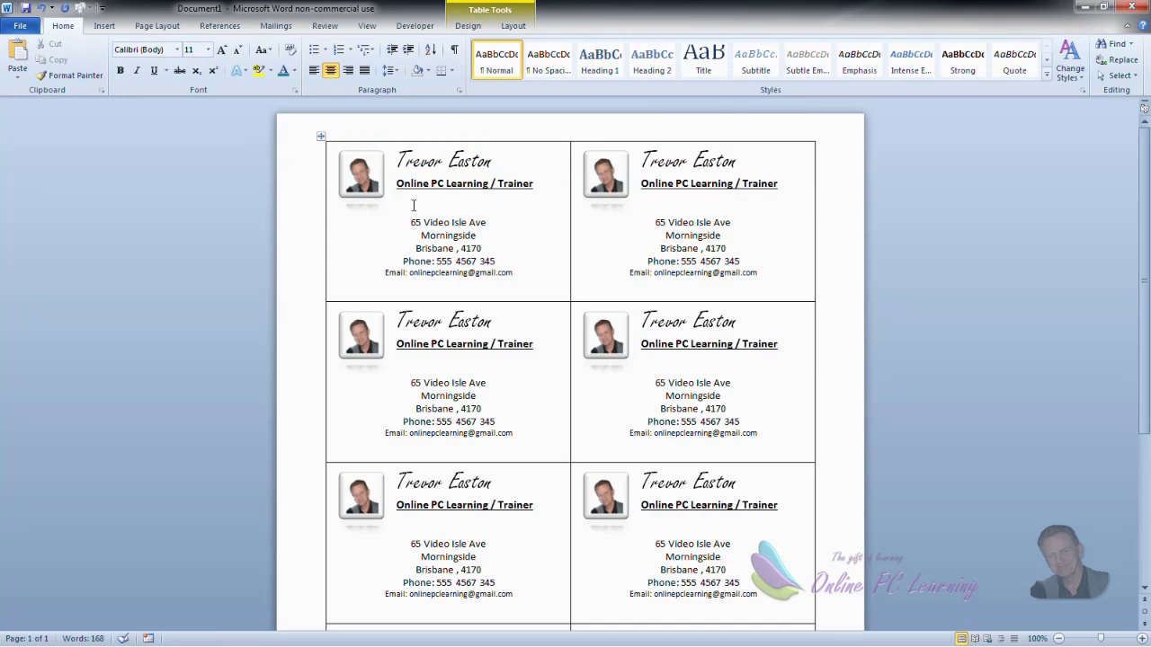
Step: Set the height of the table's first row to 5.1 cm
{"action": "left_click", "coordinate": [512, 26]}
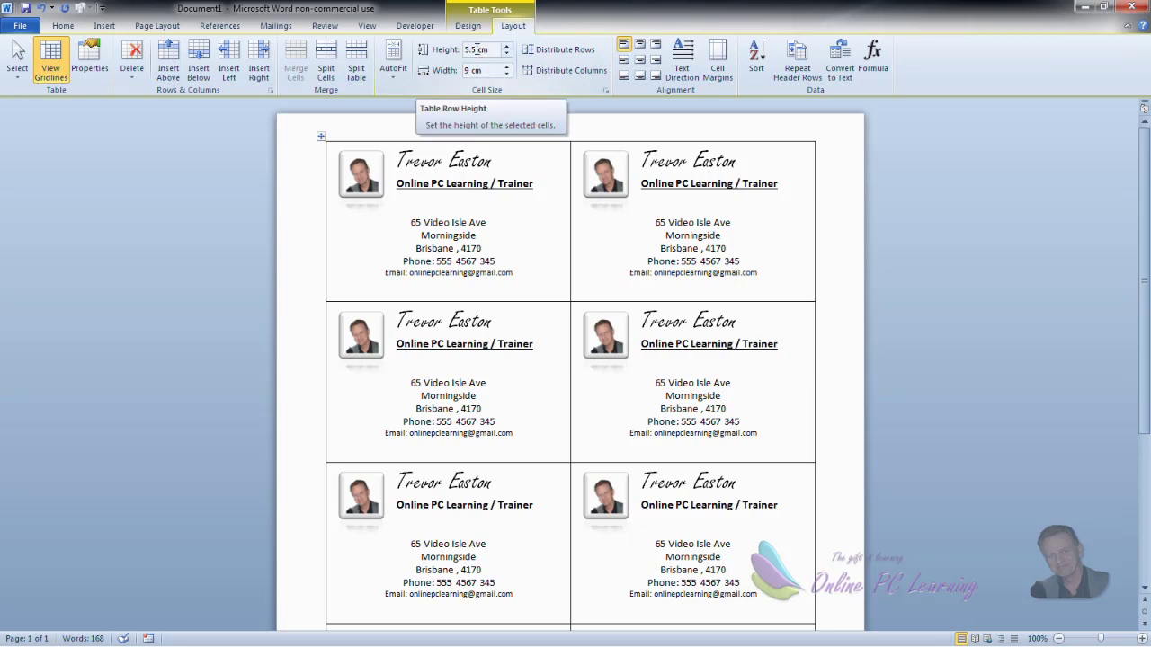
{"action": "left_click", "coordinate": [507, 54]}
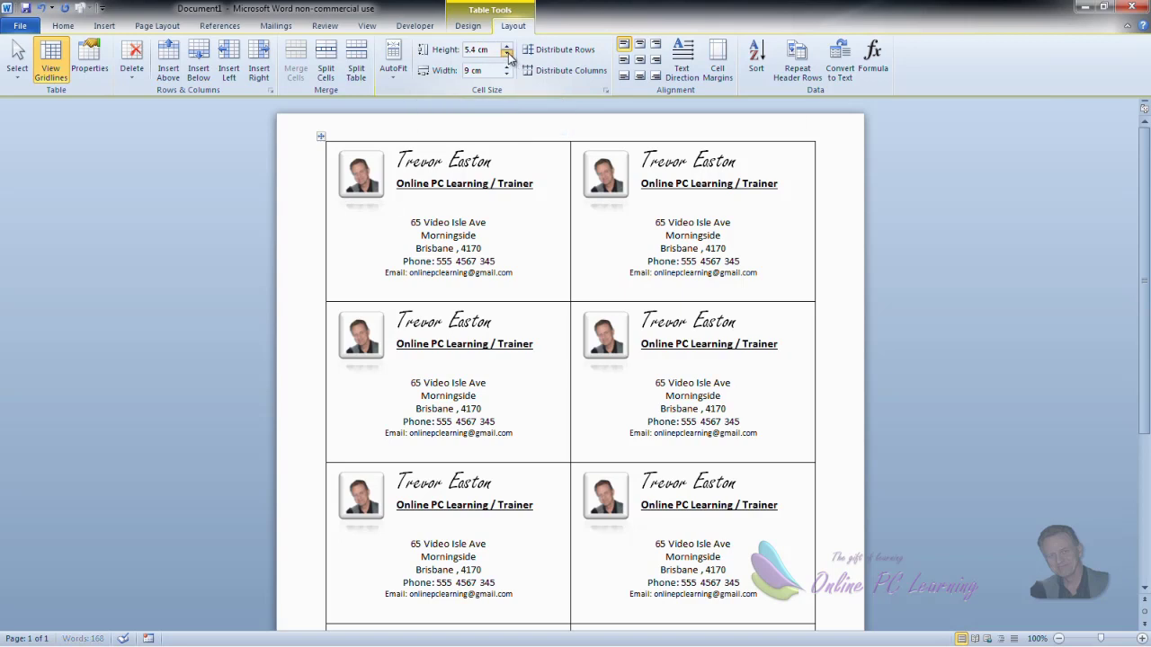
{"action": "left_click", "coordinate": [507, 54]}
{"action": "left_click", "coordinate": [507, 54]}
{"action": "left_click", "coordinate": [507, 53]}
{"action": "left_click", "coordinate": [507, 54]}
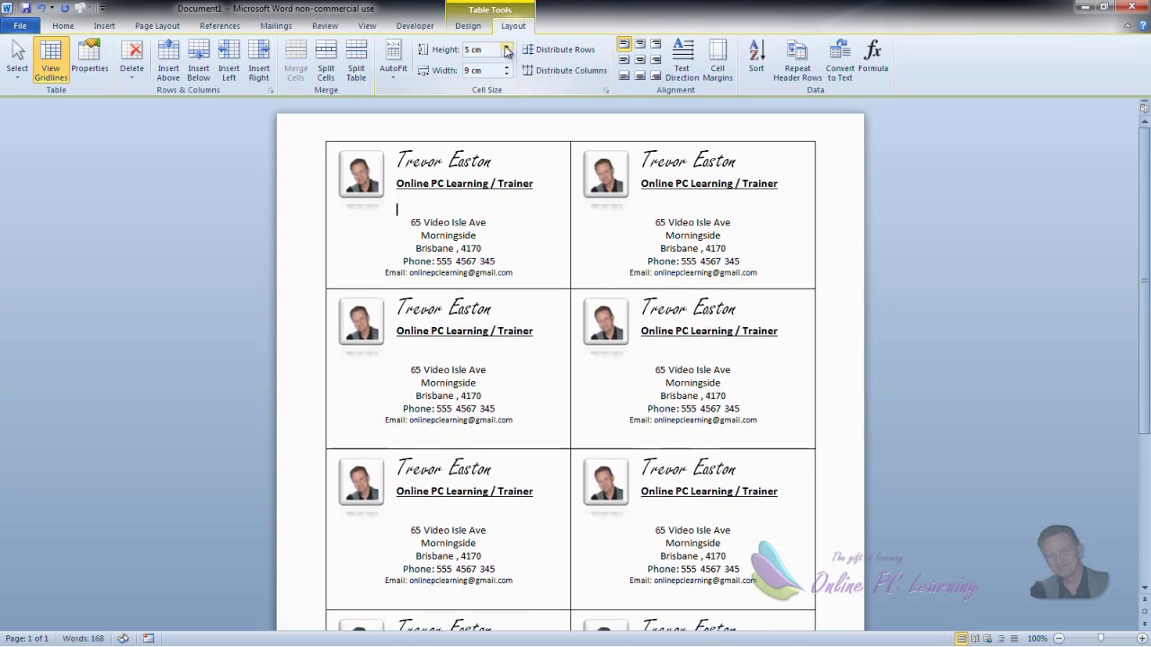
{"action": "left_click", "coordinate": [507, 49]}
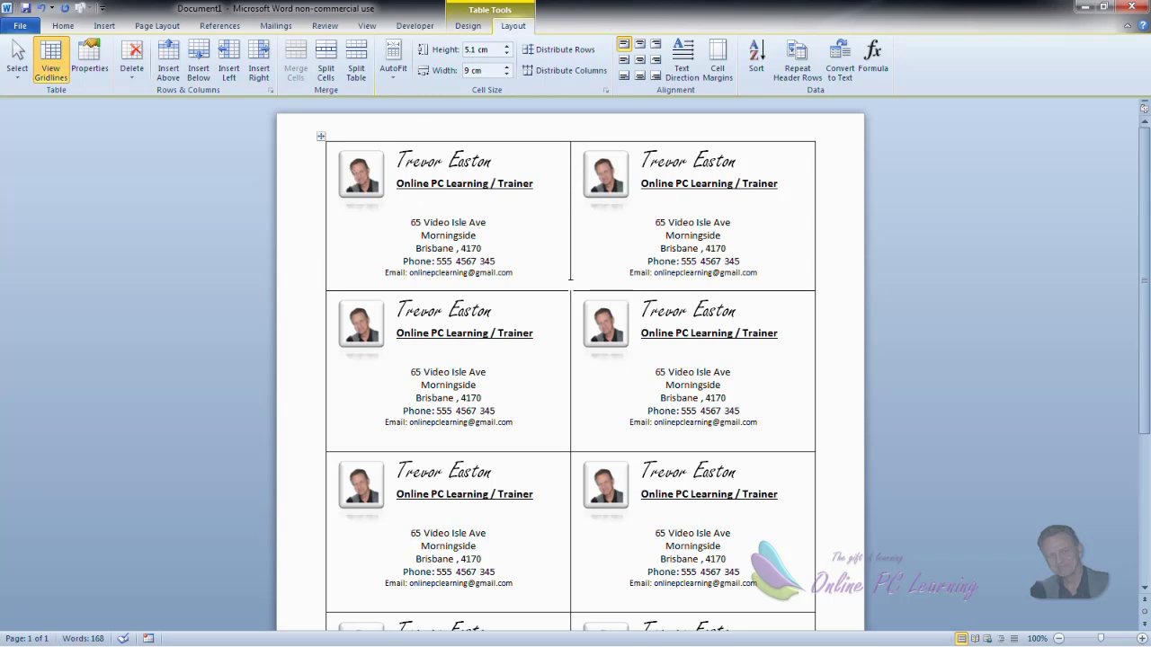
Step: Select the whole table and make all its borders white with a ½ pt line
{"action": "left_click", "coordinate": [320, 137]}
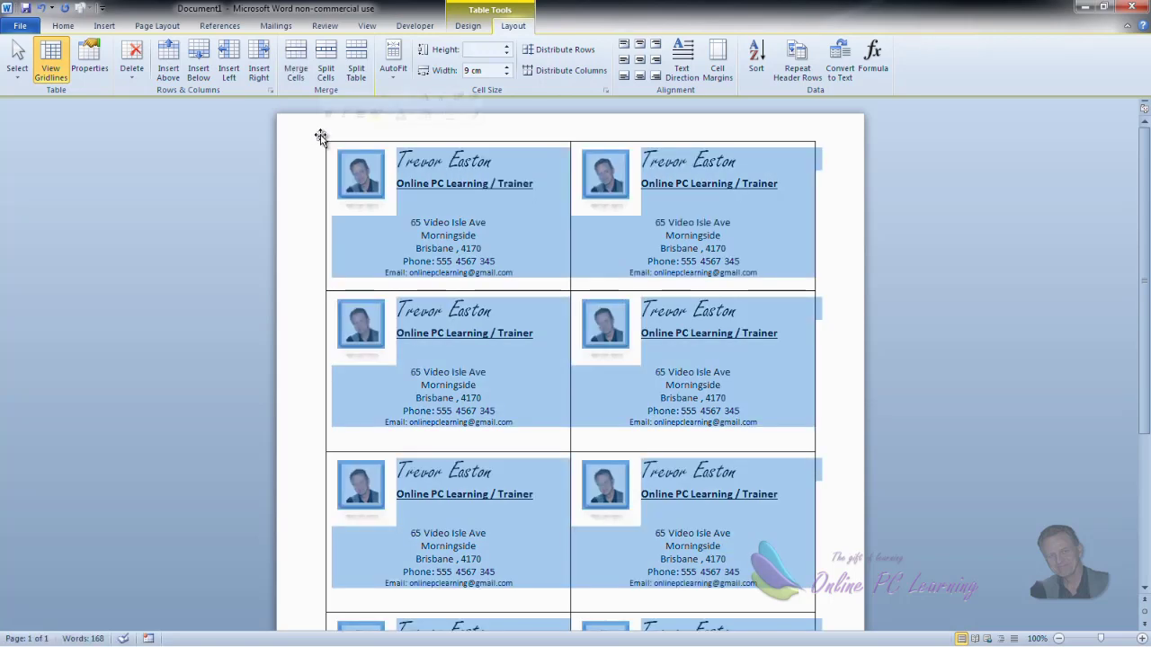
{"action": "right_click", "coordinate": [321, 136]}
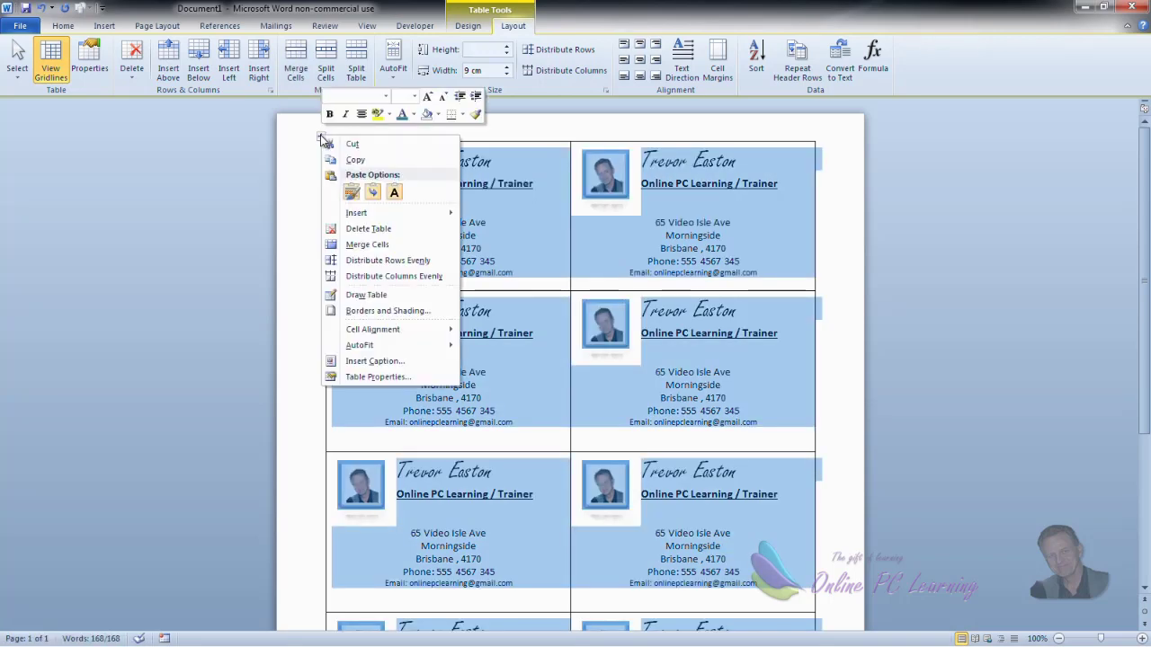
{"action": "left_click", "coordinate": [416, 312]}
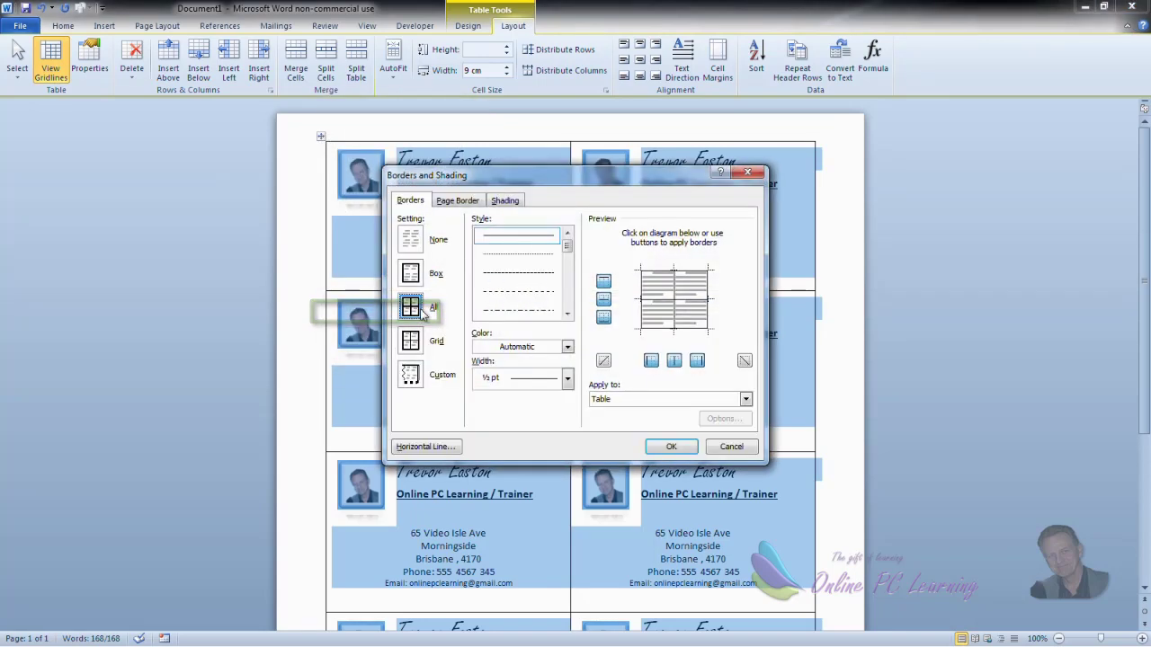
{"action": "left_click", "coordinate": [568, 346]}
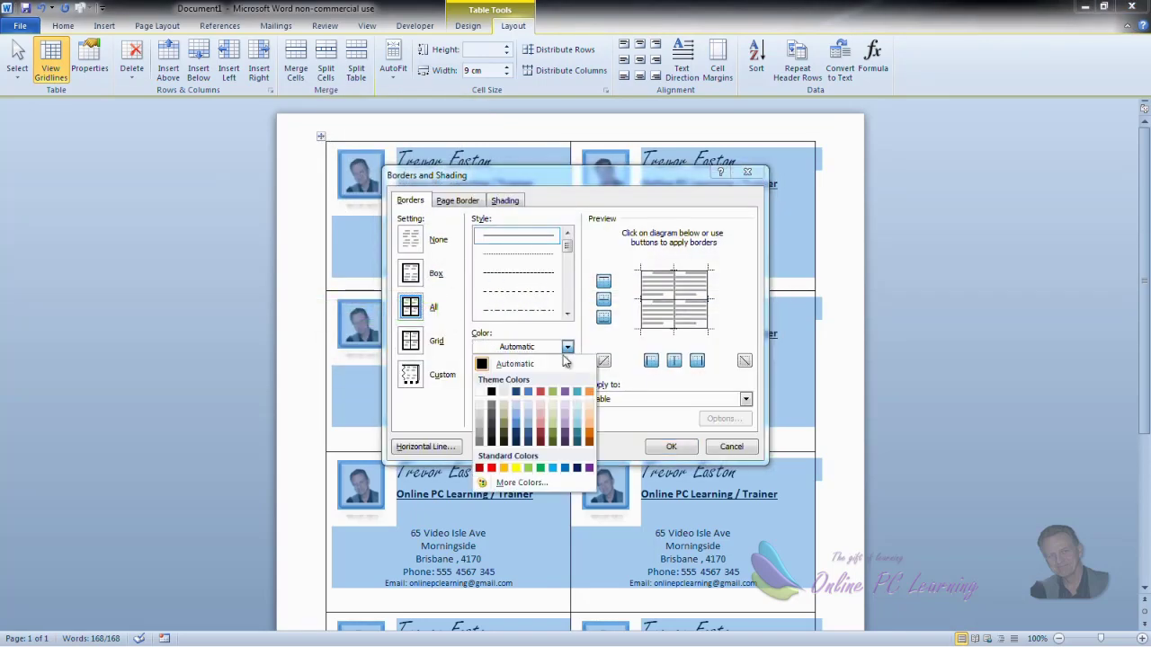
{"action": "left_click", "coordinate": [481, 394]}
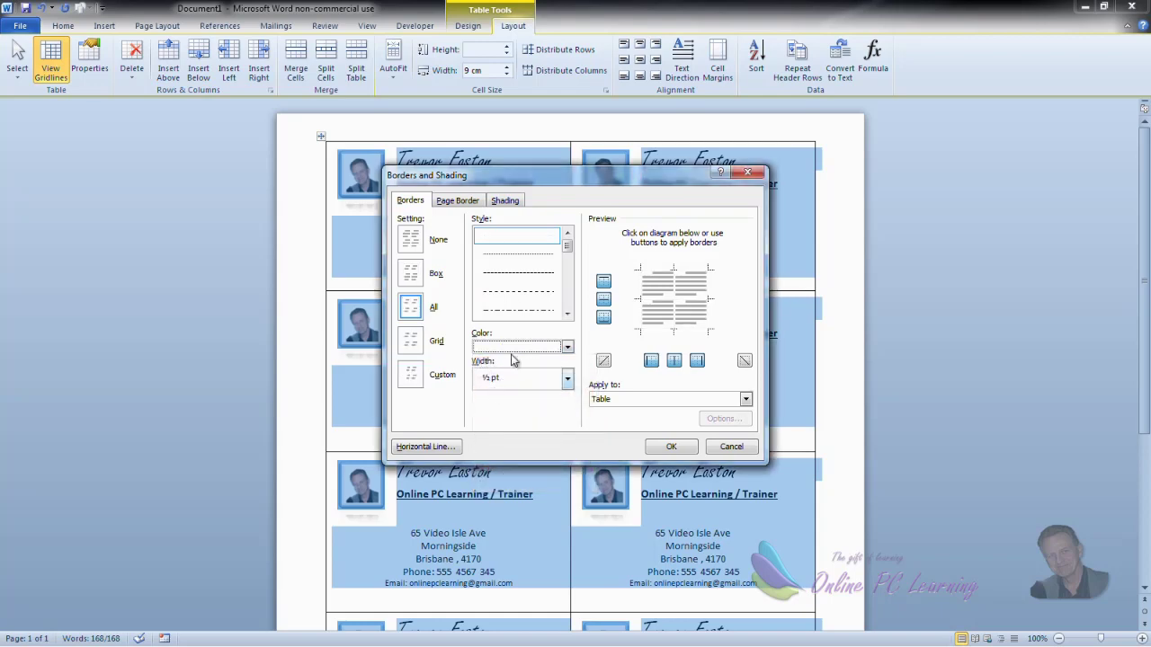
{"action": "left_click", "coordinate": [670, 447]}
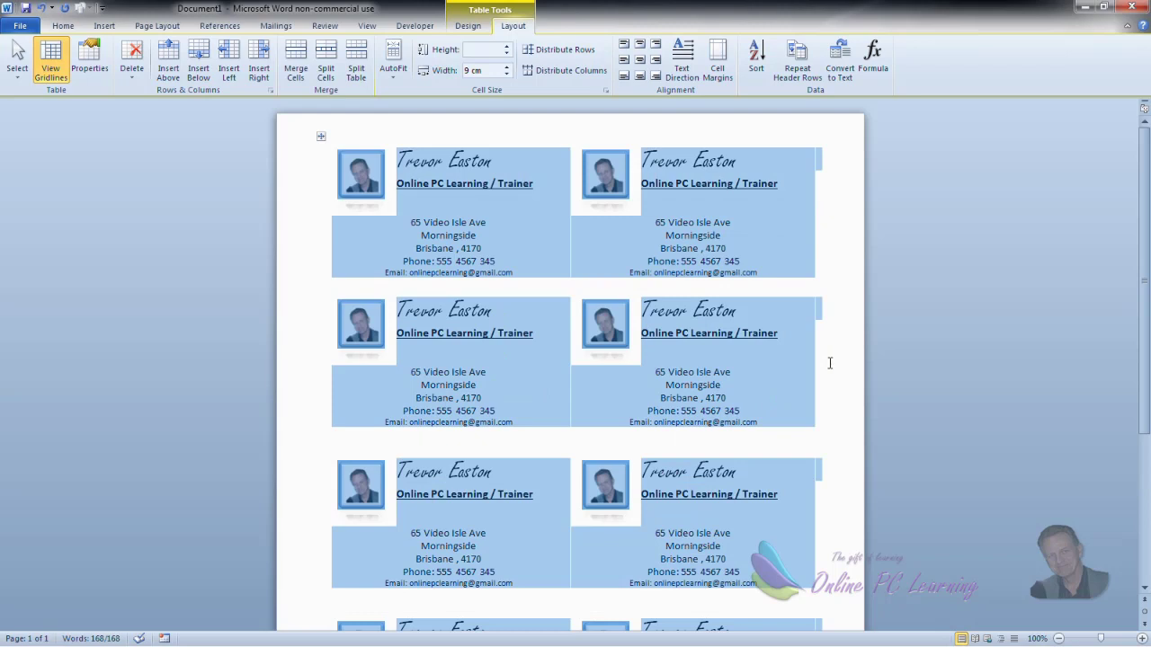
{"action": "left_click", "coordinate": [829, 362]}
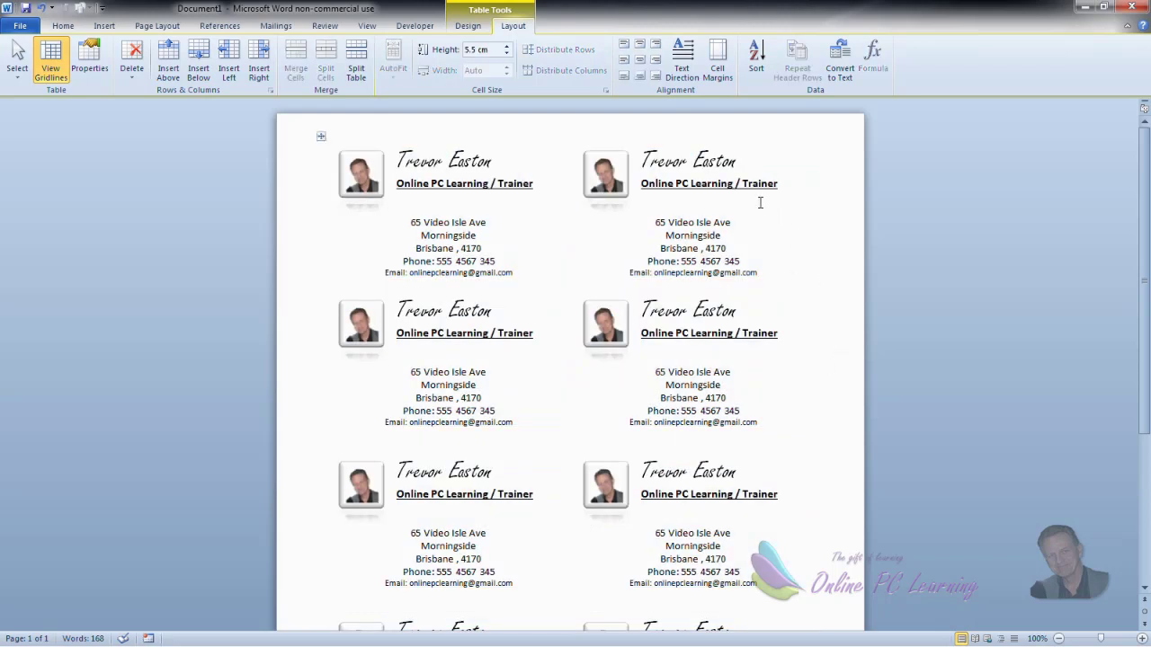